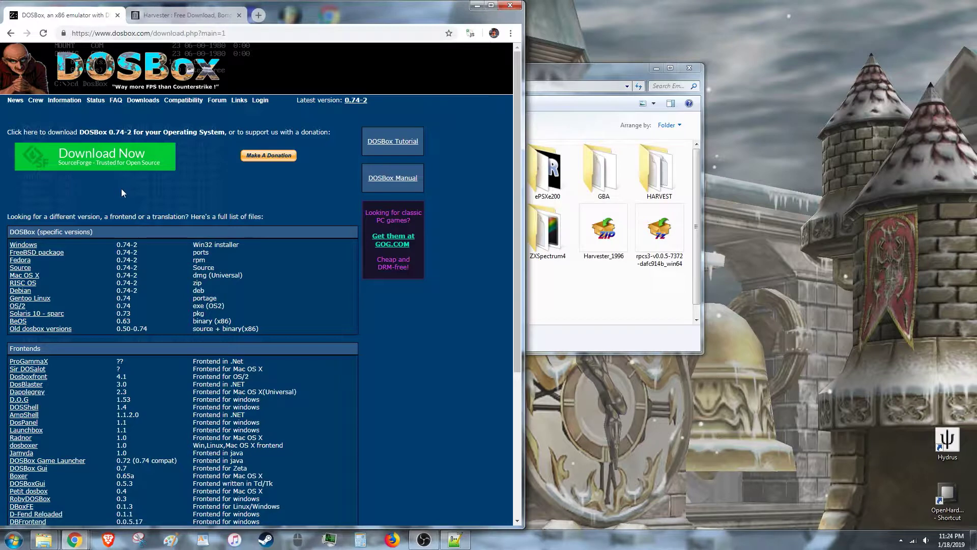
Examine the download options on the Internet Archive page for Harvester and locate the game's ZIP file
left_click(155, 18)
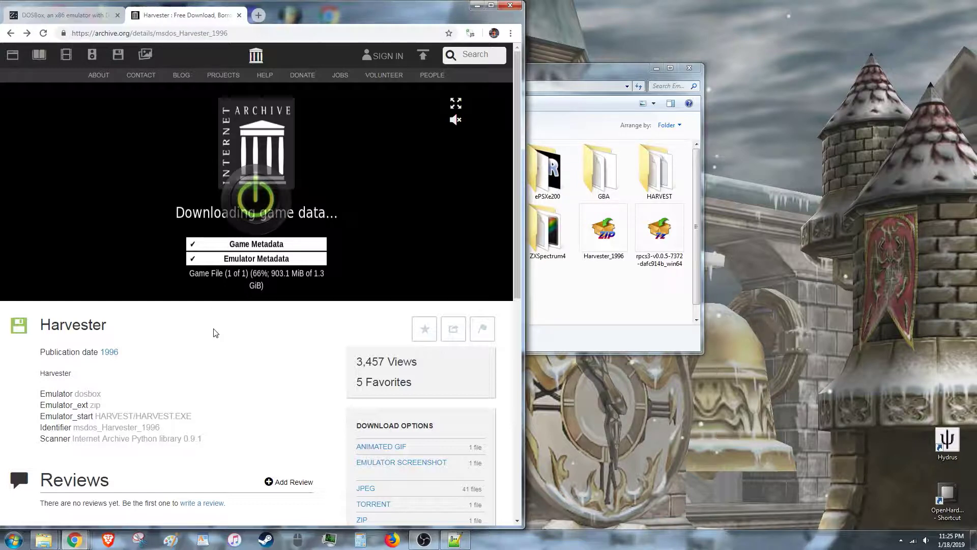
scroll(226, 336, "down", 2)
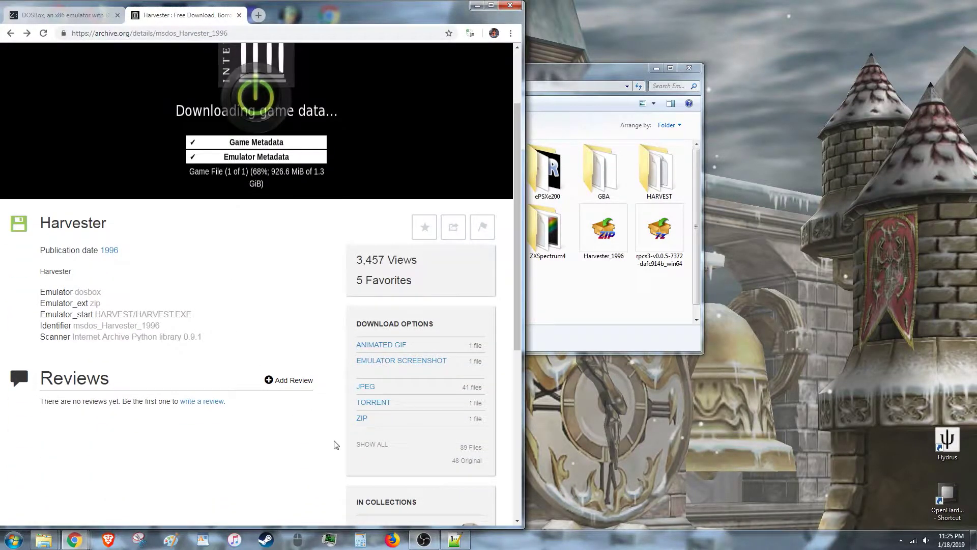
scroll(356, 407, "down", 1)
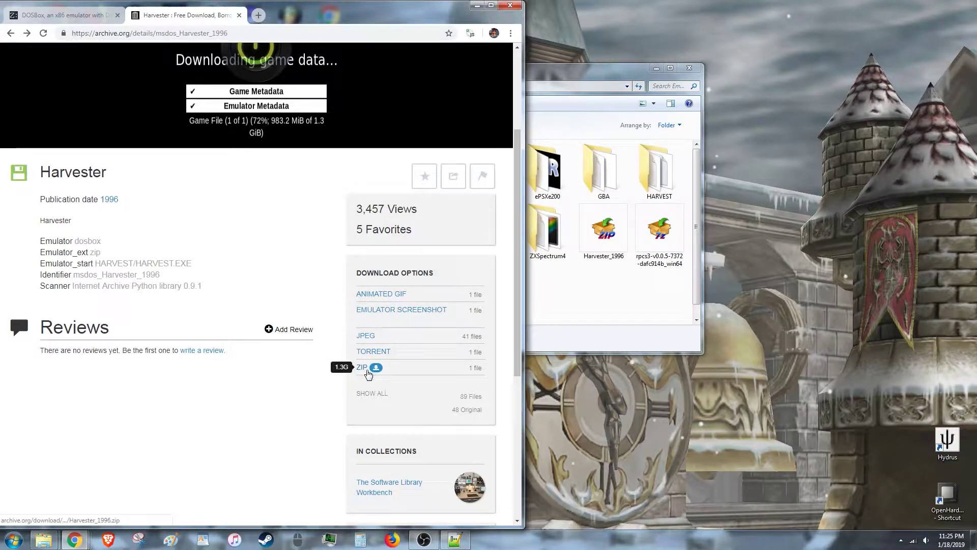
Try to extract the Harvester_1996 archive into its own folder inside the Emulators folder
left_click(585, 287)
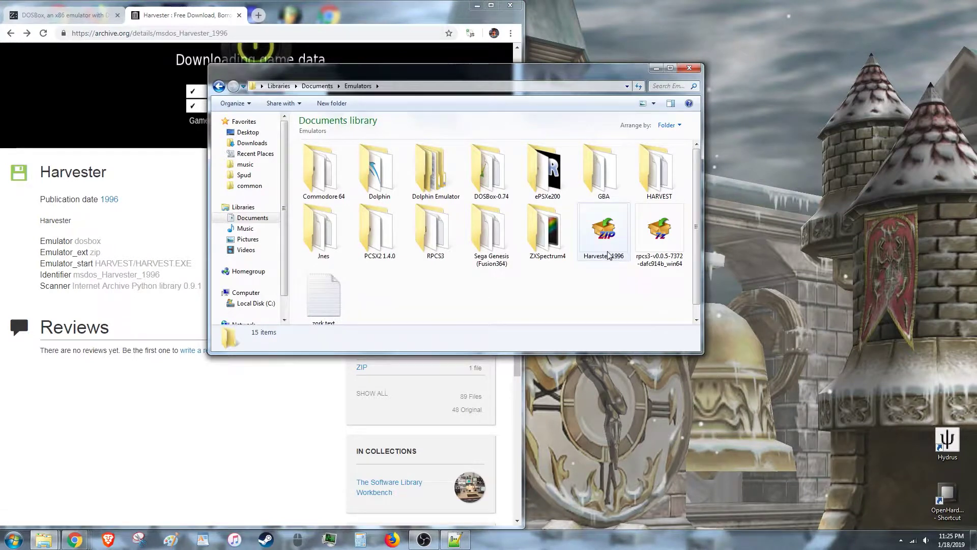
left_click(607, 253)
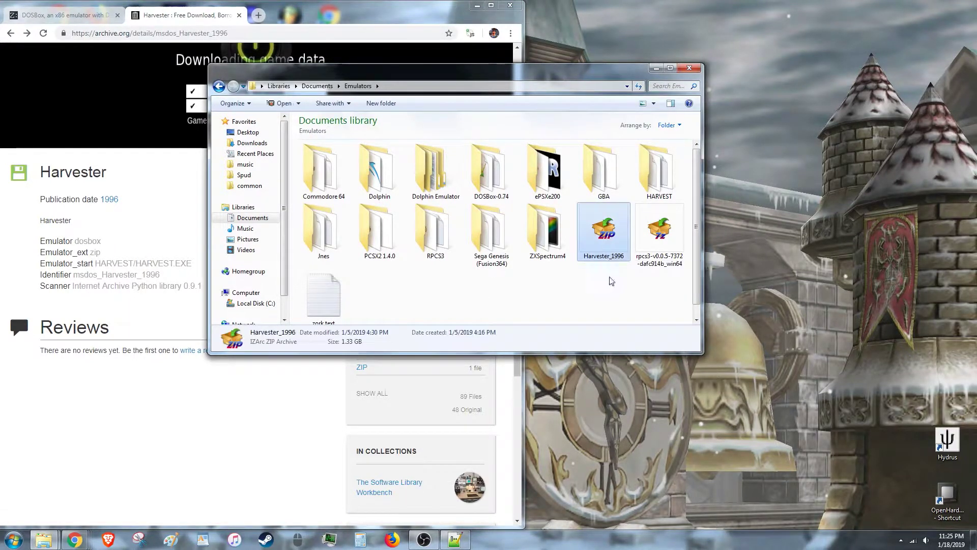
right_click(597, 240)
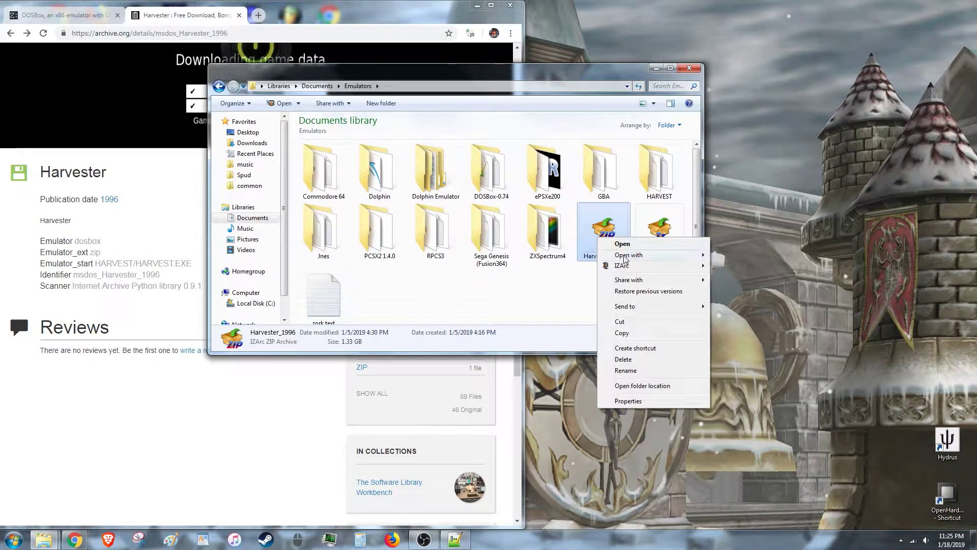
mouse_move(622, 265)
left_click(732, 276)
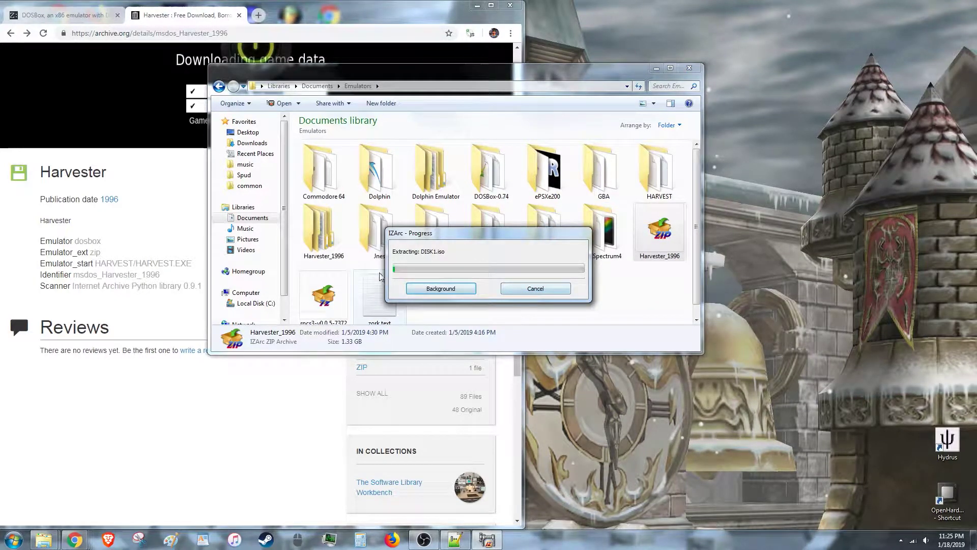
left_click(557, 288)
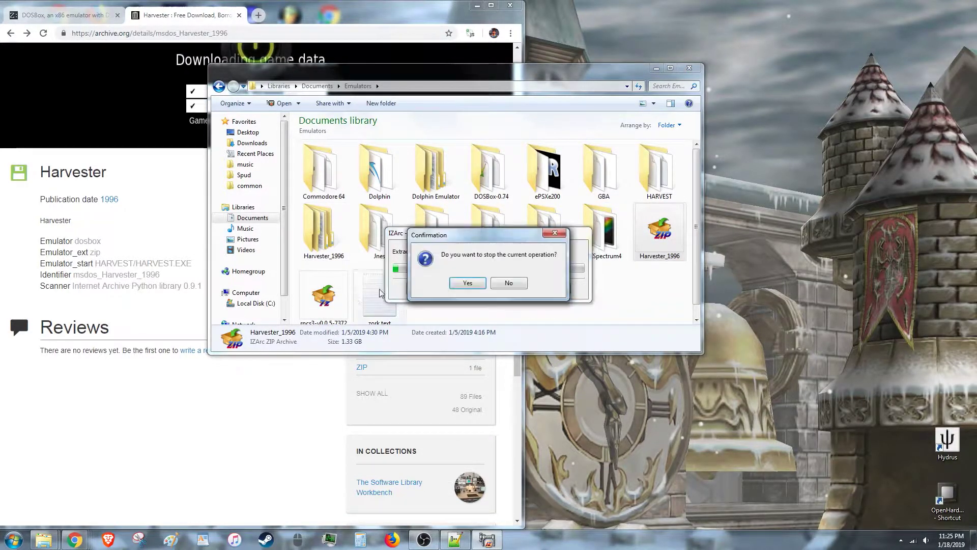
left_click(459, 286)
left_click(542, 329)
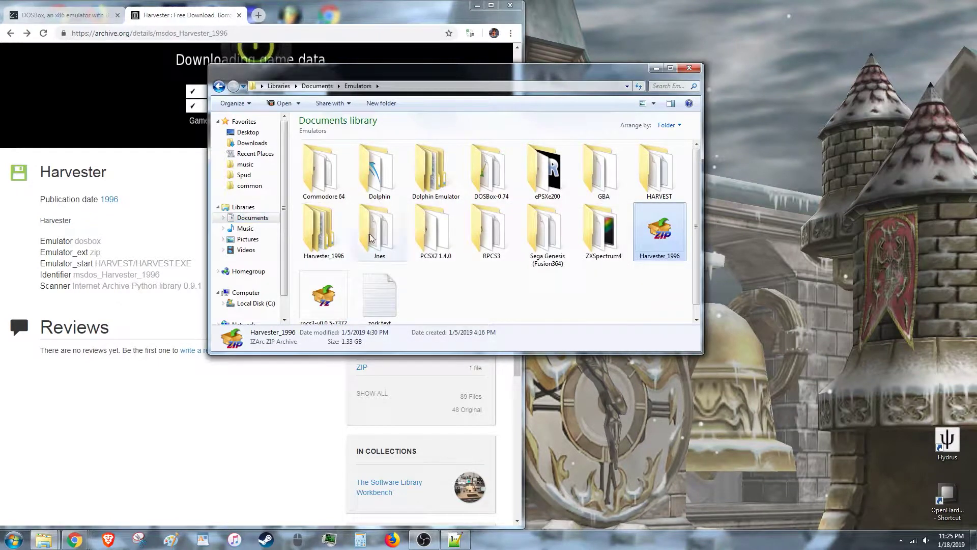
Delete the partially extracted Harvester_1996 folder from the Emulators folder
left_click(335, 232)
right_click(336, 232)
left_click(375, 401)
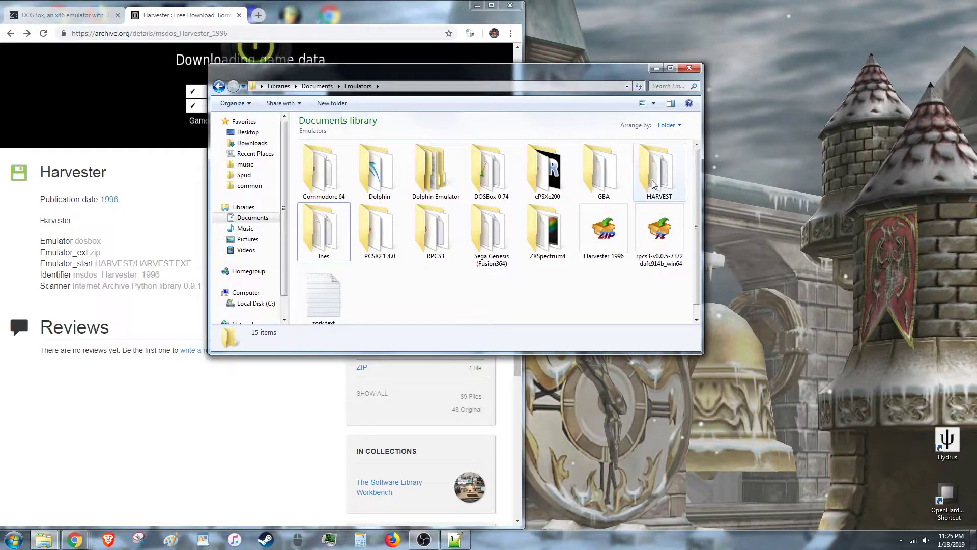
Open the iso subfolder of the HARVEST folder in a separate window and minimize that window
double_click(656, 180)
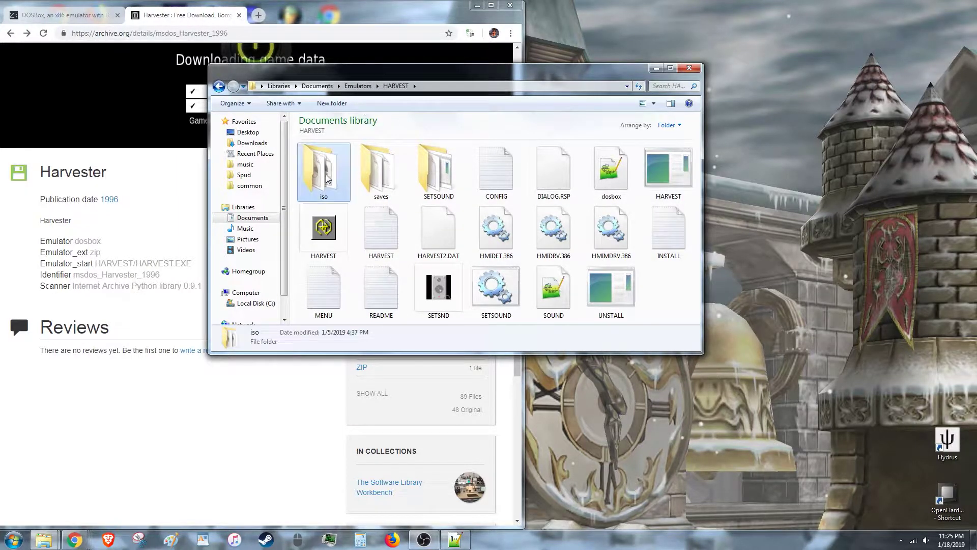
right_click(336, 189)
left_click(337, 192)
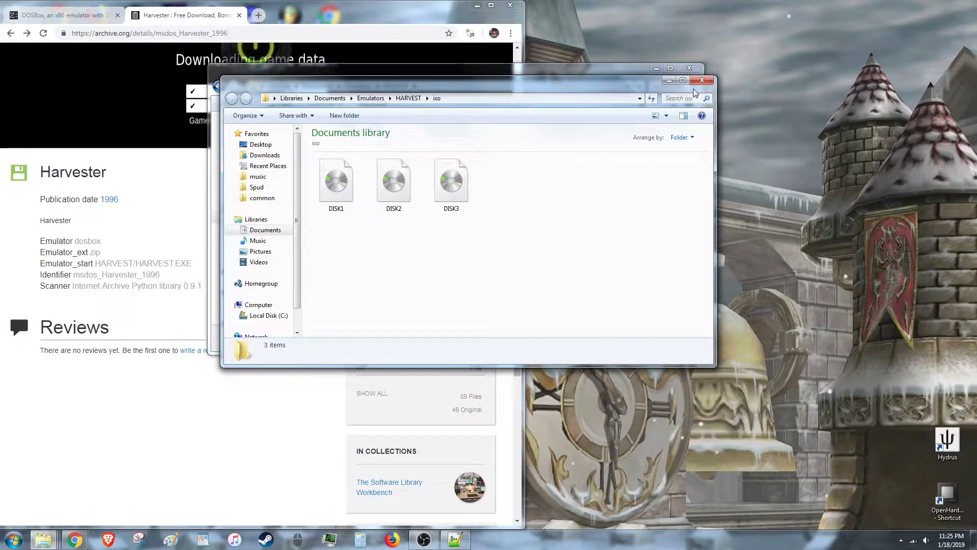
left_click(669, 82)
Launch DOSBox from the DOSBox-0.74 folder inside Emulators
left_click(358, 85)
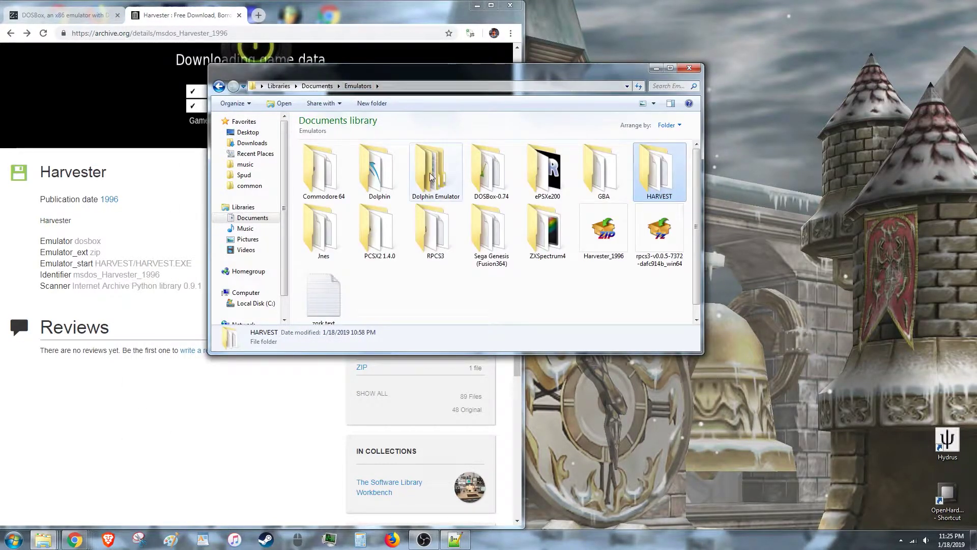
double_click(491, 166)
double_click(611, 168)
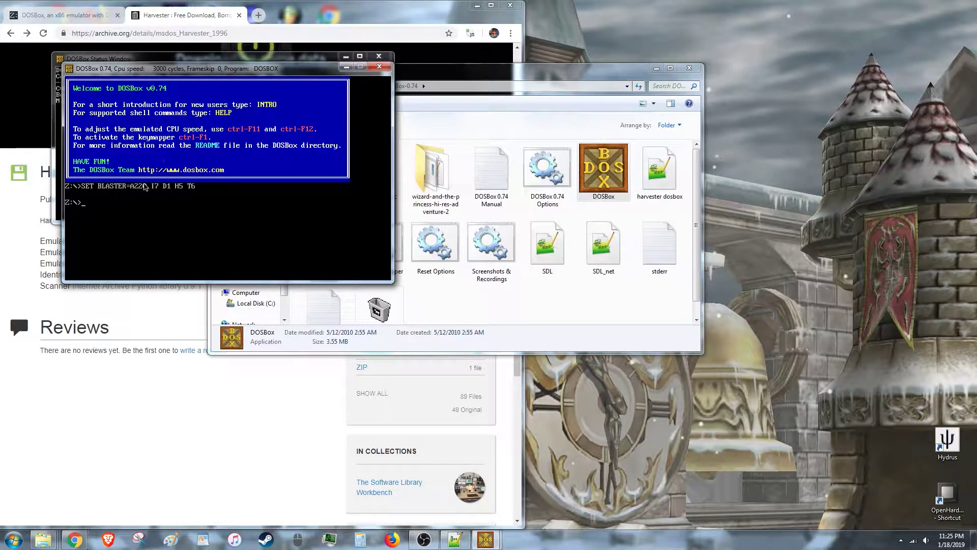
Bring back the HARVEST iso folder window and copy the folder's address
mouse_move(44, 538)
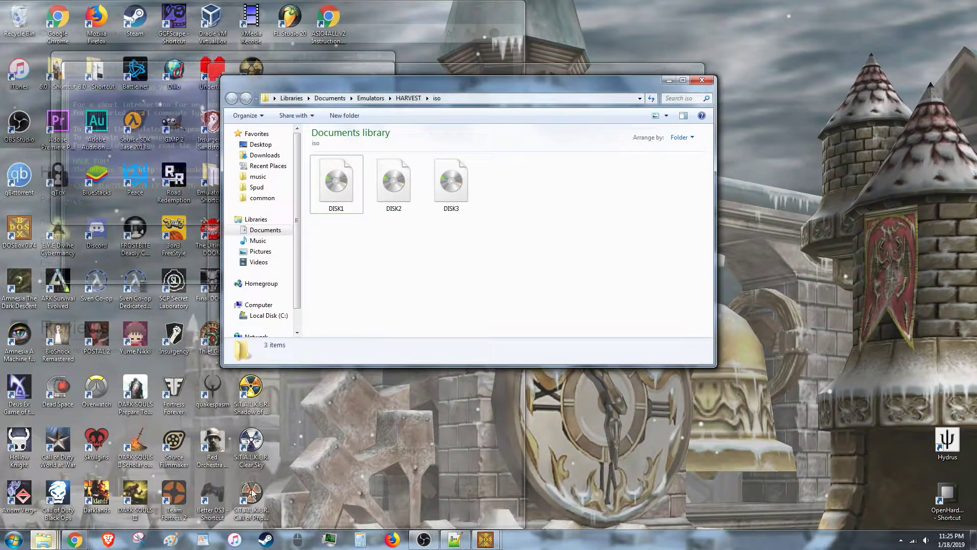
left_click(255, 492)
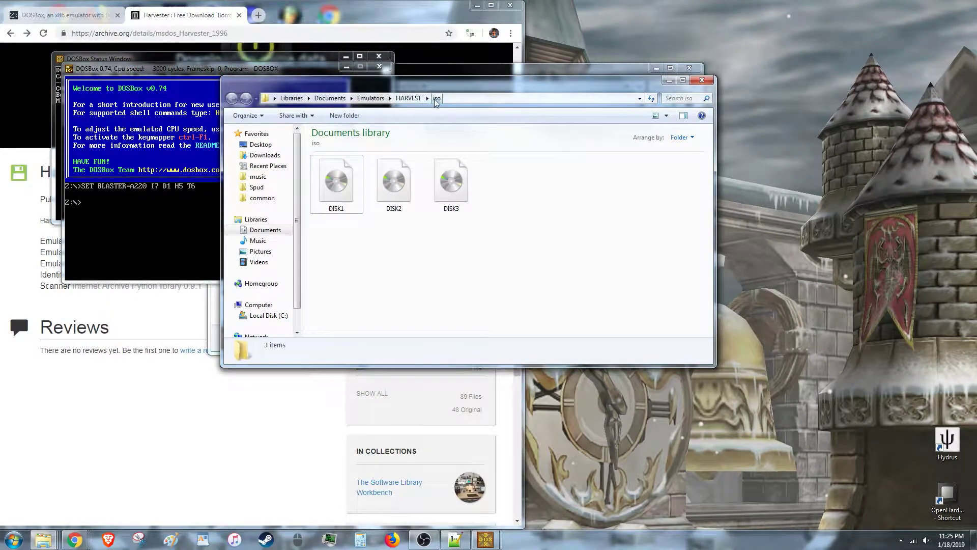
right_click(437, 98)
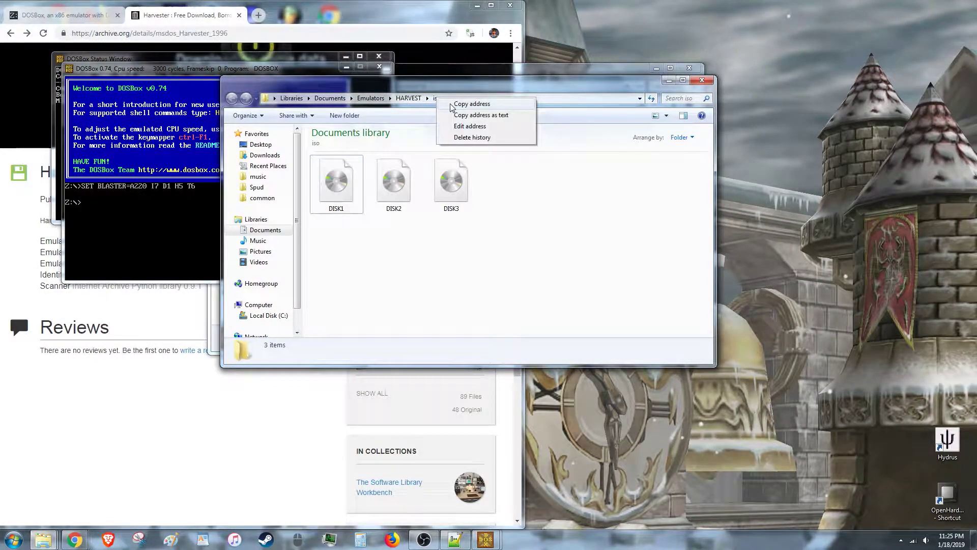
left_click(452, 103)
right_click(437, 100)
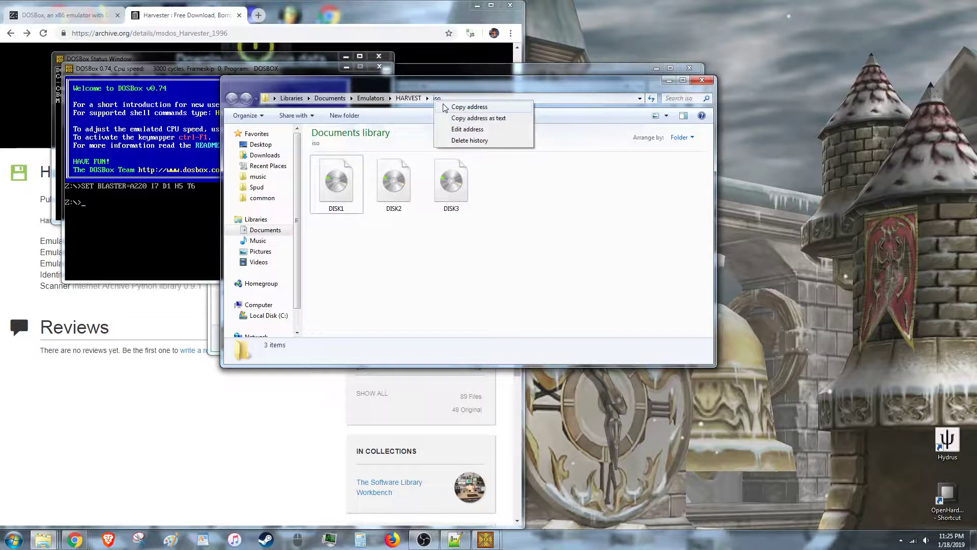
left_click(458, 104)
right_click(441, 100)
left_click(461, 104)
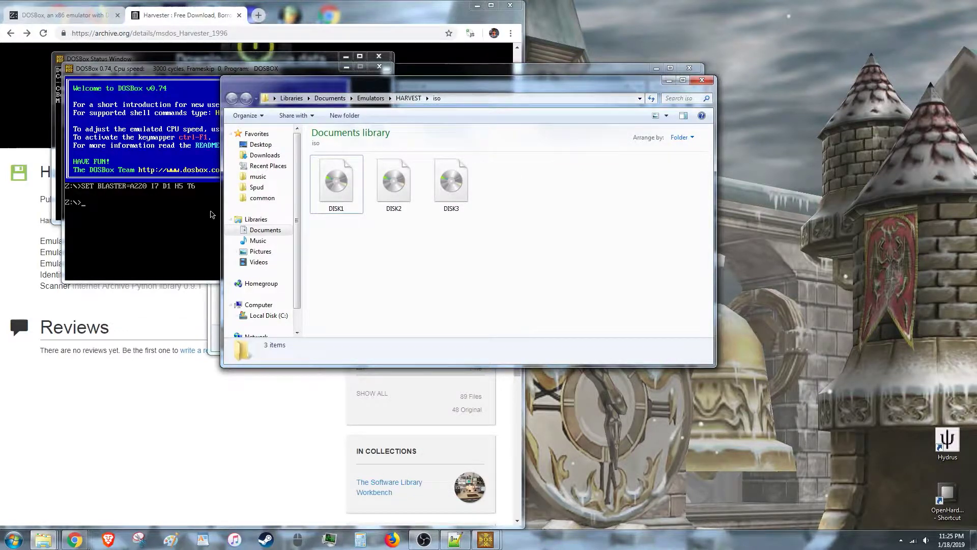
Switch to Notepad++ and paste the copied iso folder path on a new line below the commands in harvester installation.txt
left_click(191, 222)
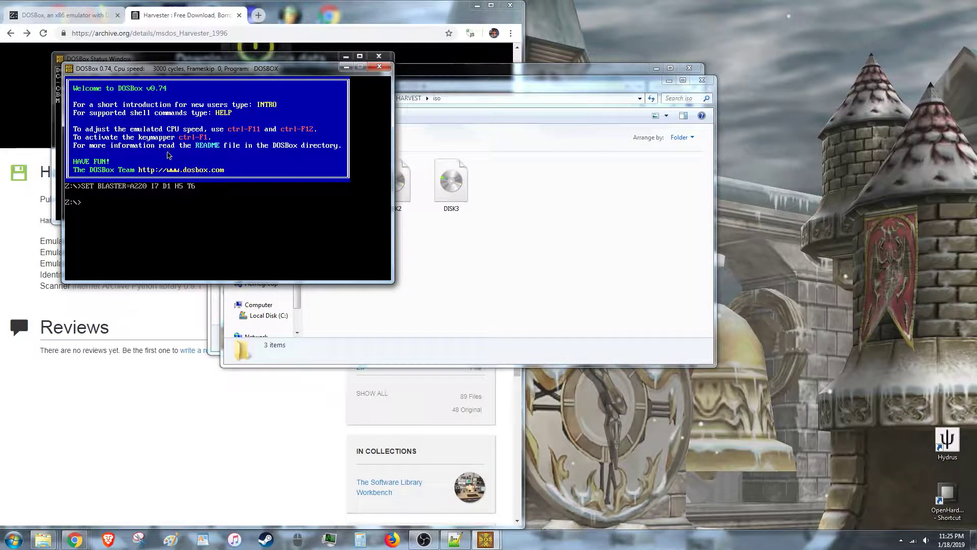
left_click(490, 232)
left_click(141, 216)
left_click(459, 540)
key("Return")
key("Return")
key("Return")
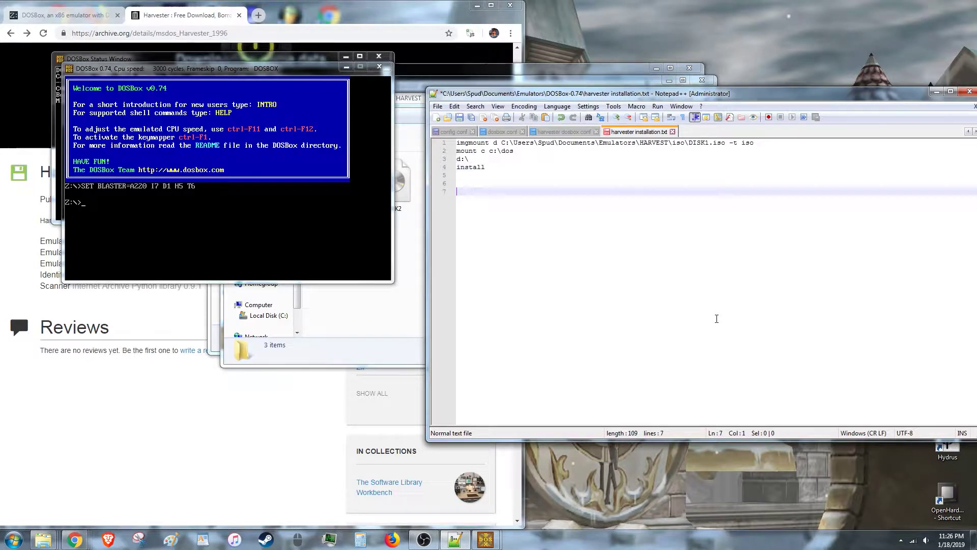
right_click(633, 301)
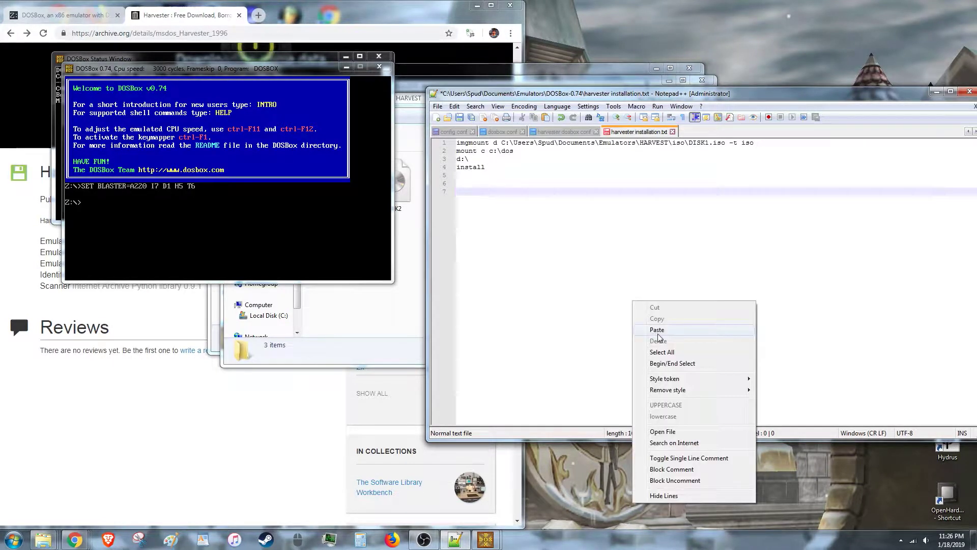
left_click(660, 337)
left_click(451, 192)
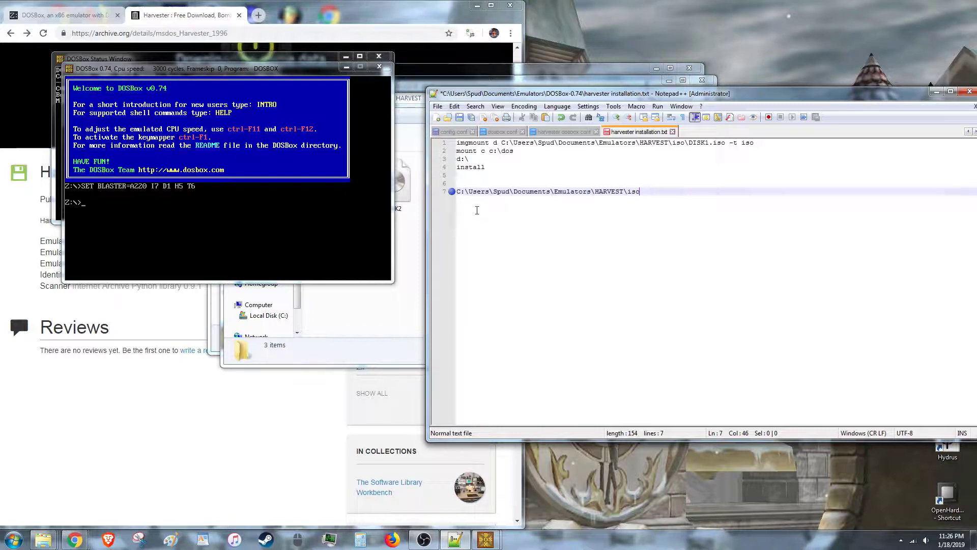
In DOSBox, use imgmount with the -t iso option to mount disk1.iso from the Emulators\HARVEST\iso folder as drive d
left_click_drag(457, 144, 514, 144)
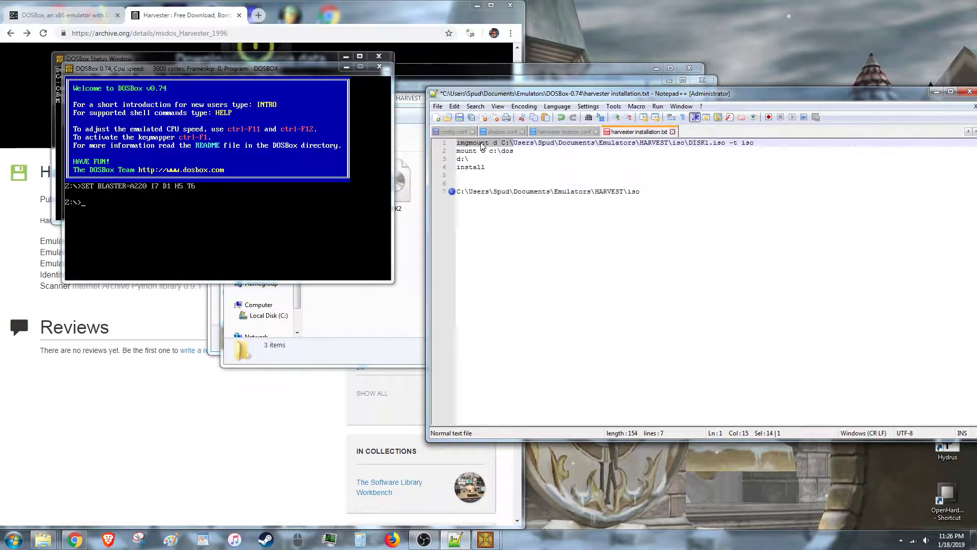
left_click(481, 143)
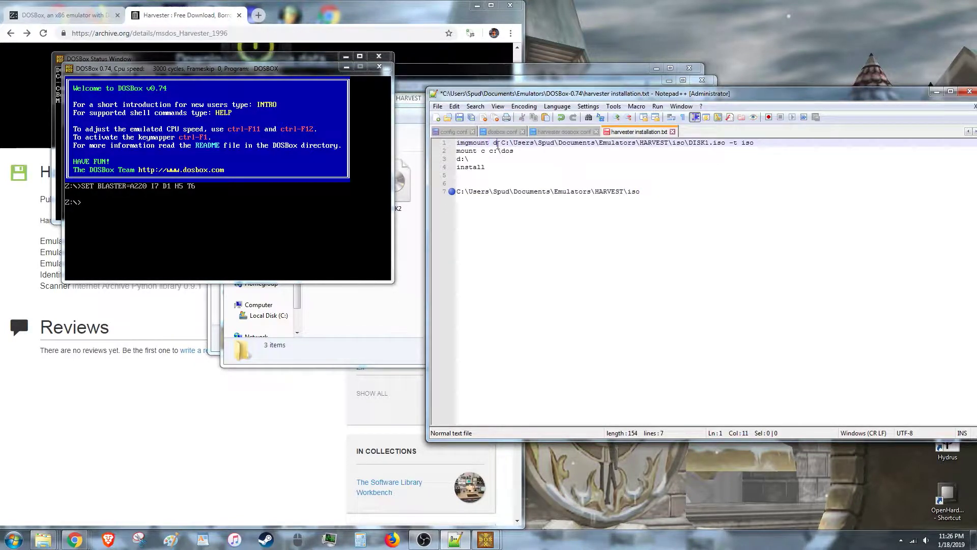
left_click(180, 225)
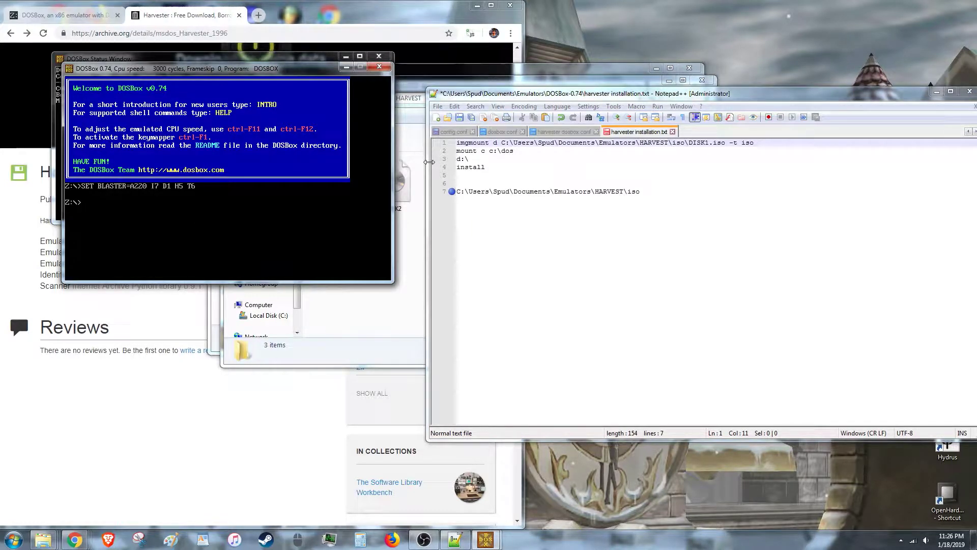
type("imgmount d")
type("c:\\users\\spud\\documents\\e")
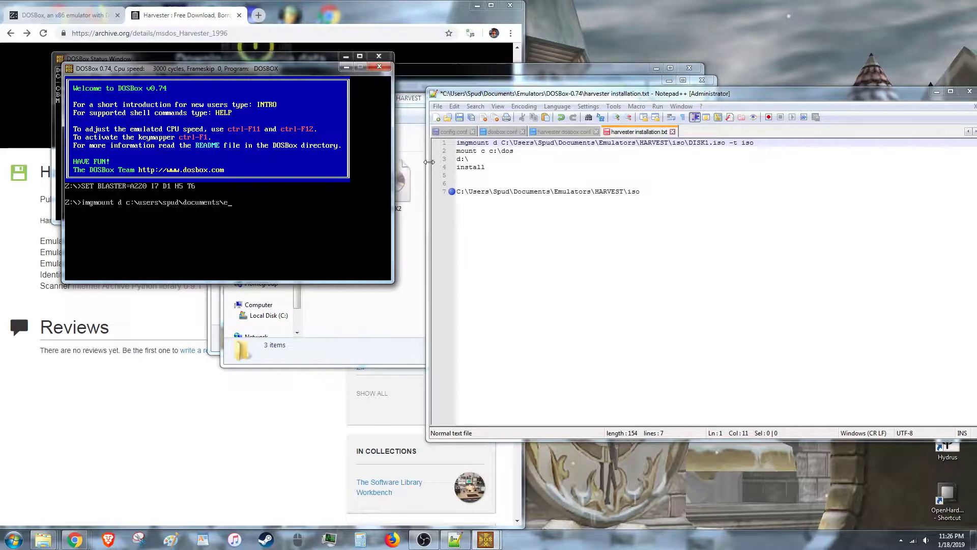
type("mulatopr")
key("BackSpace")
type("opr")
type("disk1.is")
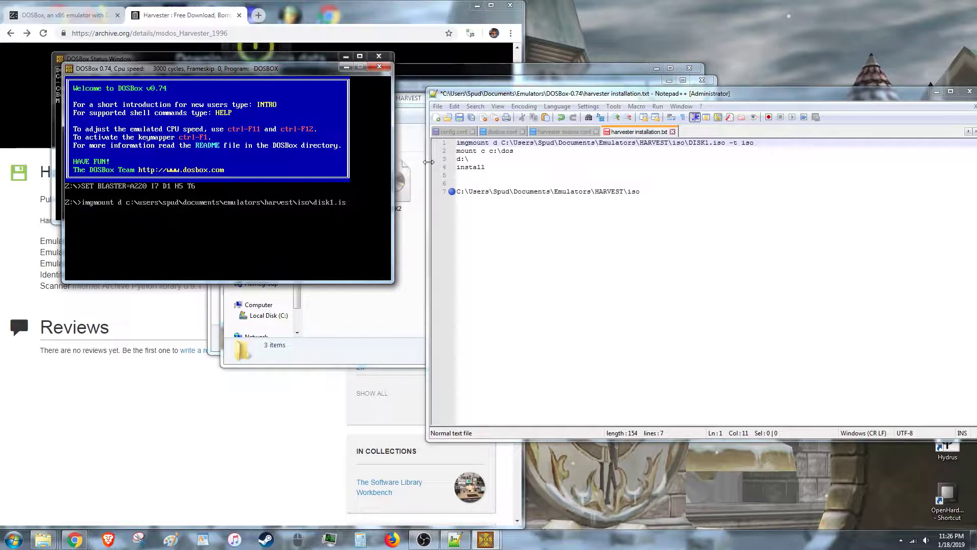
type("o -t iso")
key("Return")
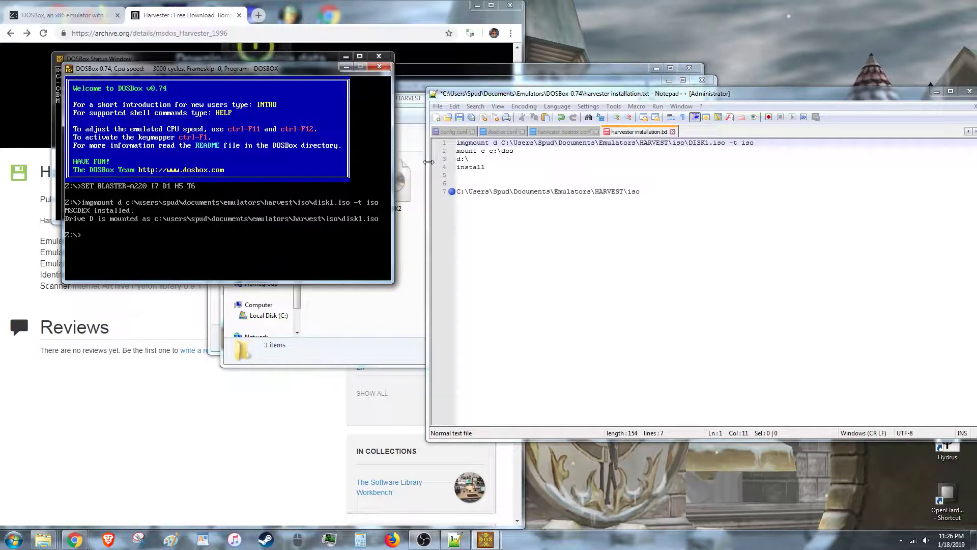
Begin the DOSBox command "mount c" and select the dos folder on Local Disk (C:) in File Explorer
type("ount")
key("BackSpace")
left_click(361, 311)
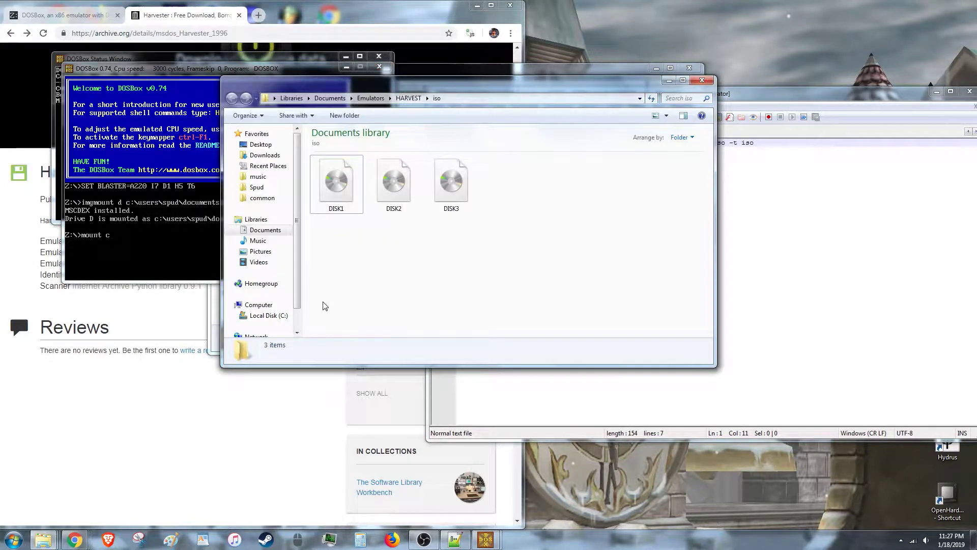
left_click(280, 316)
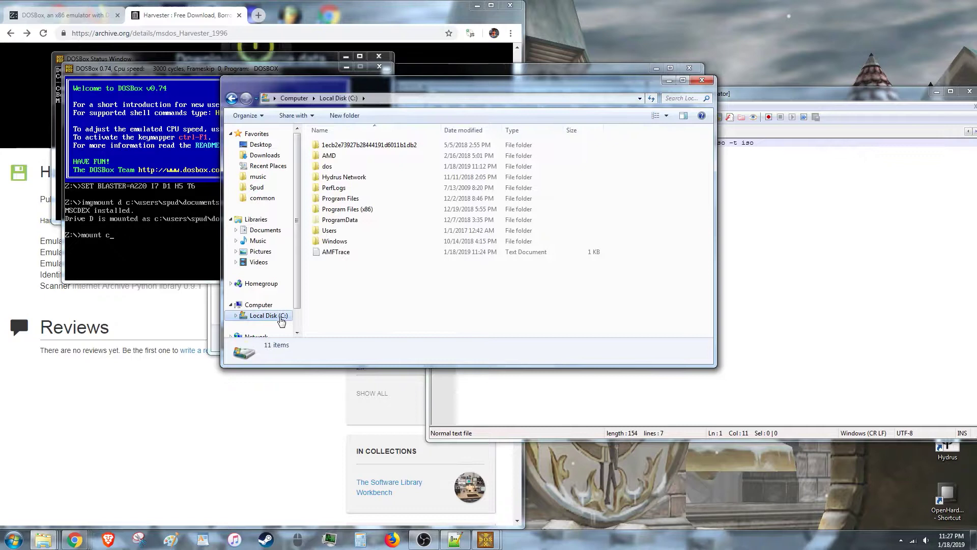
left_click(328, 168)
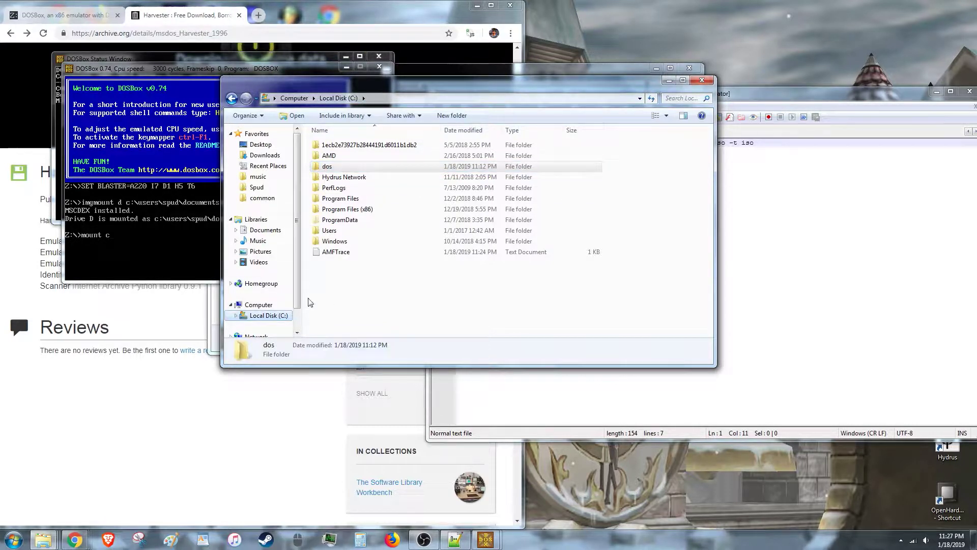
Create a new folder on Local Disk (C:) and delete it again
right_click(339, 302)
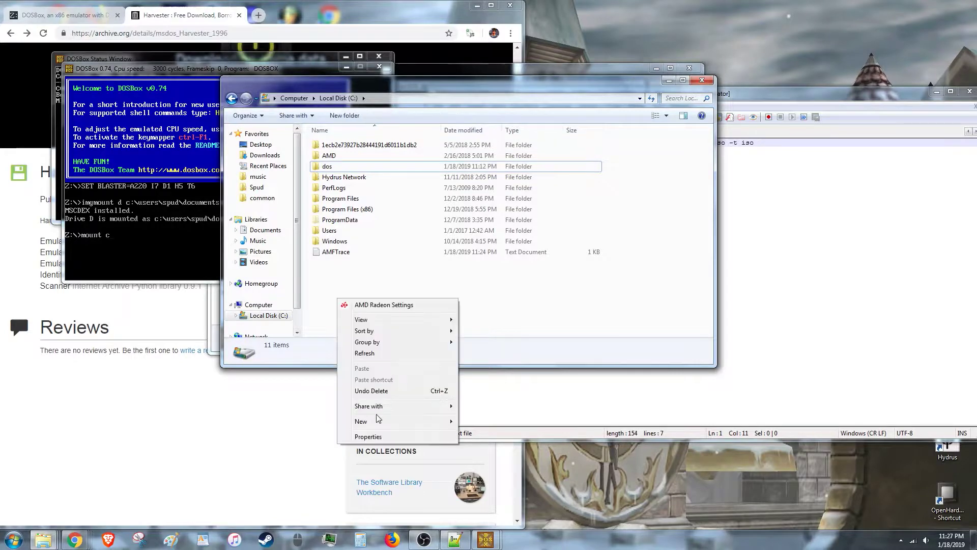
mouse_move(448, 421)
left_click(512, 427)
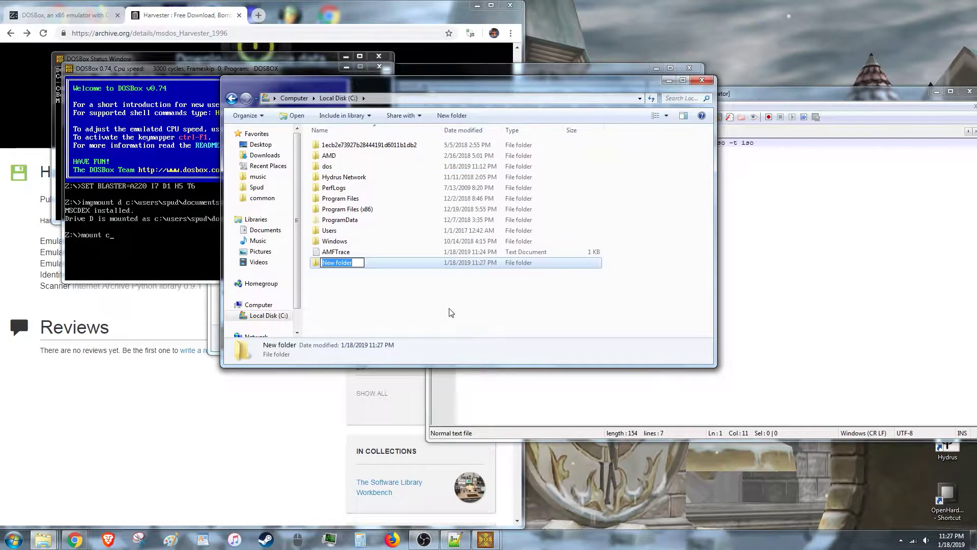
left_click(422, 262)
right_click(413, 262)
left_click(440, 450)
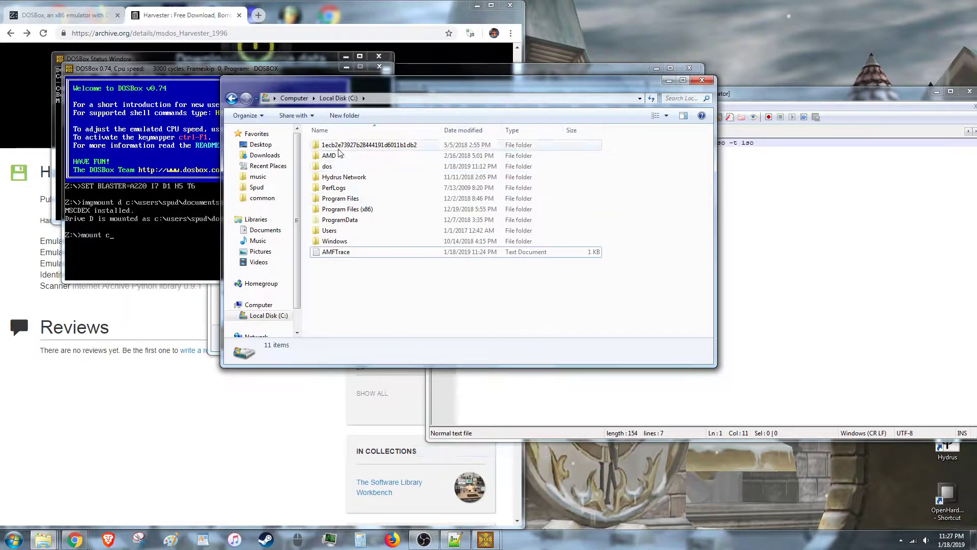
Complete the DOSBox mount command with the path c:\dos and run it to mount the empty dos folder as drive c
double_click(387, 166)
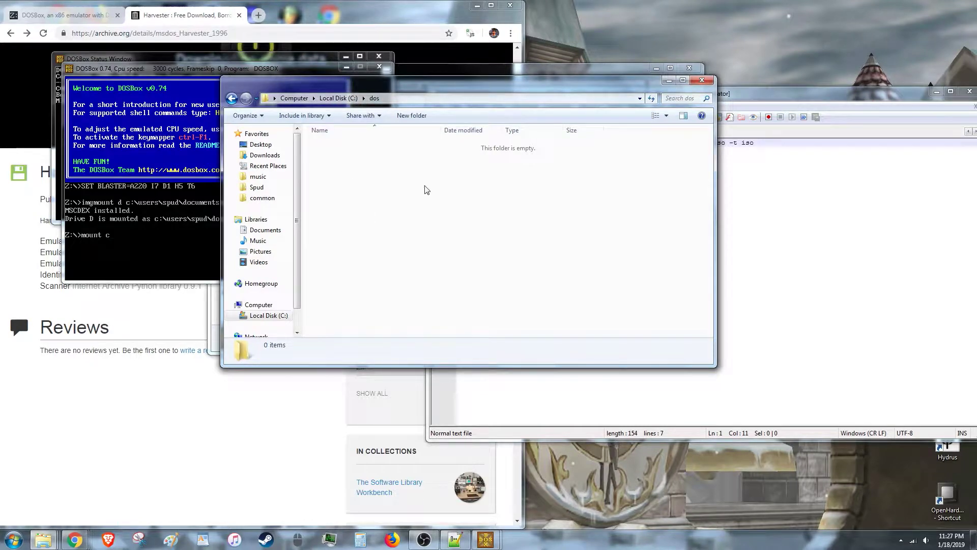
left_click(209, 262)
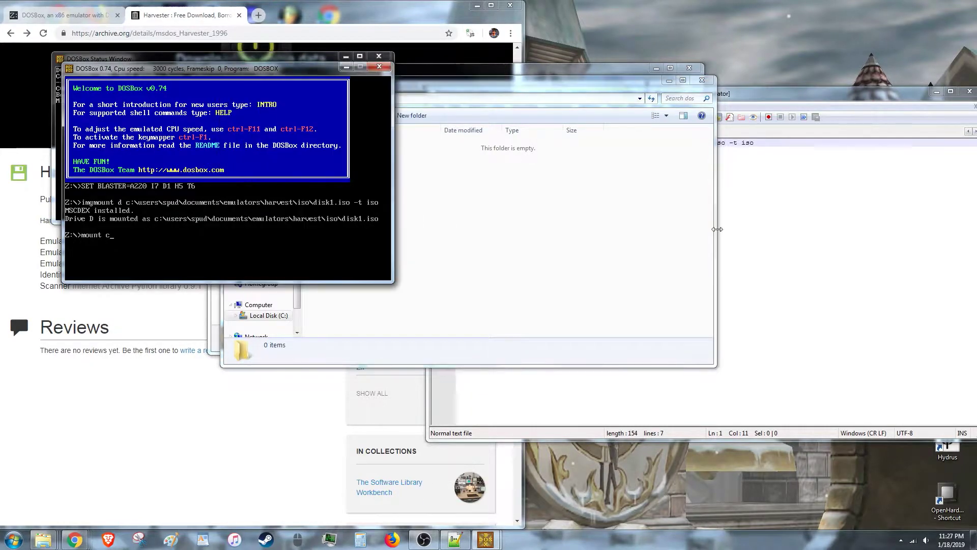
left_click(669, 80)
type("c")
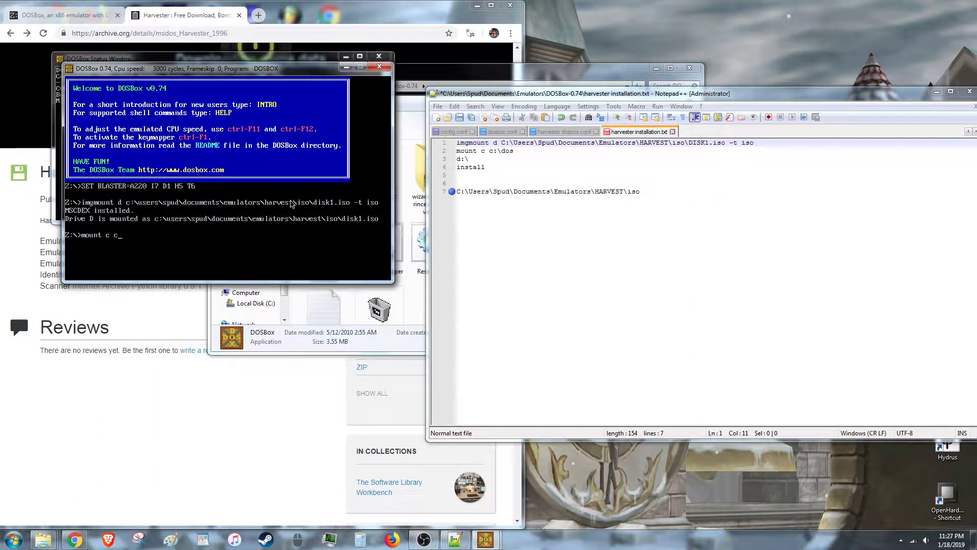
type(":\\dos")
left_click(43, 539)
left_click(393, 471)
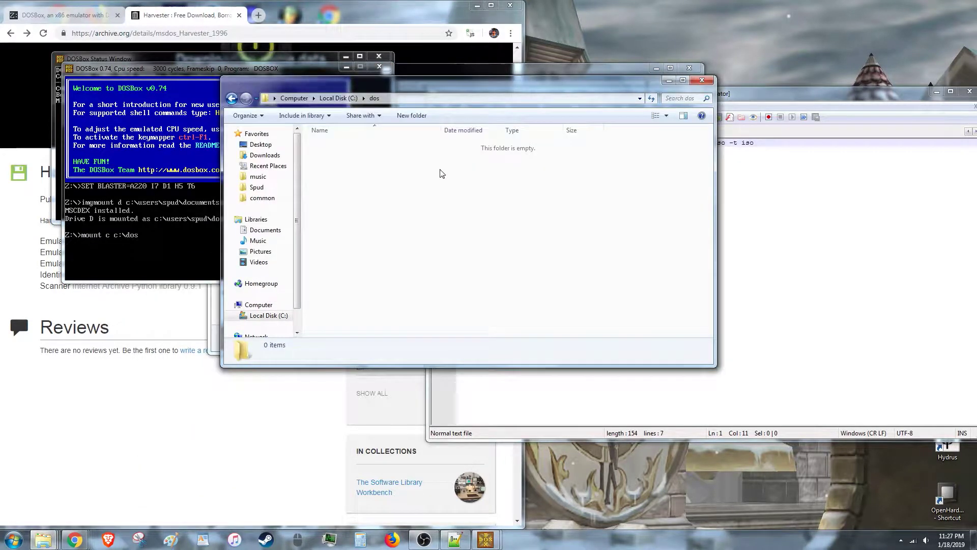
left_click(339, 98)
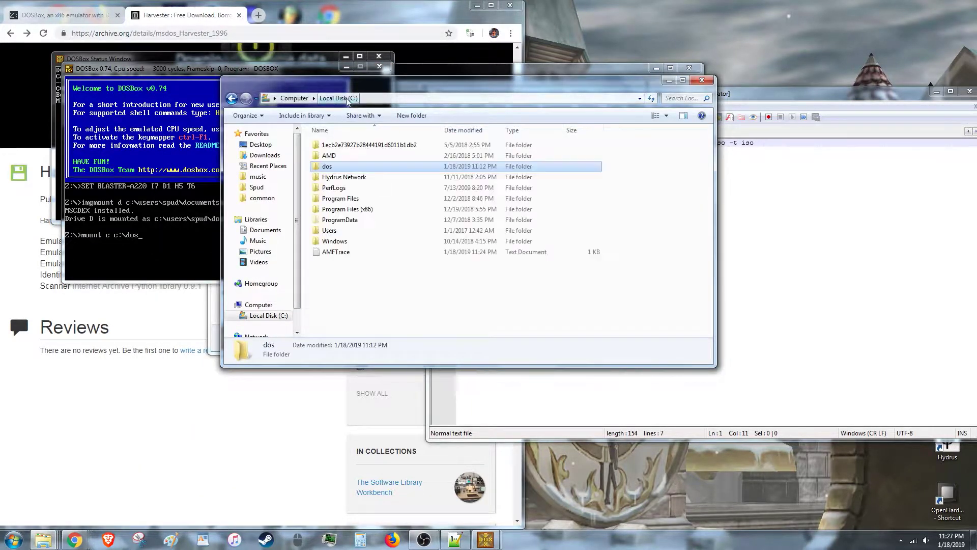
double_click(327, 167)
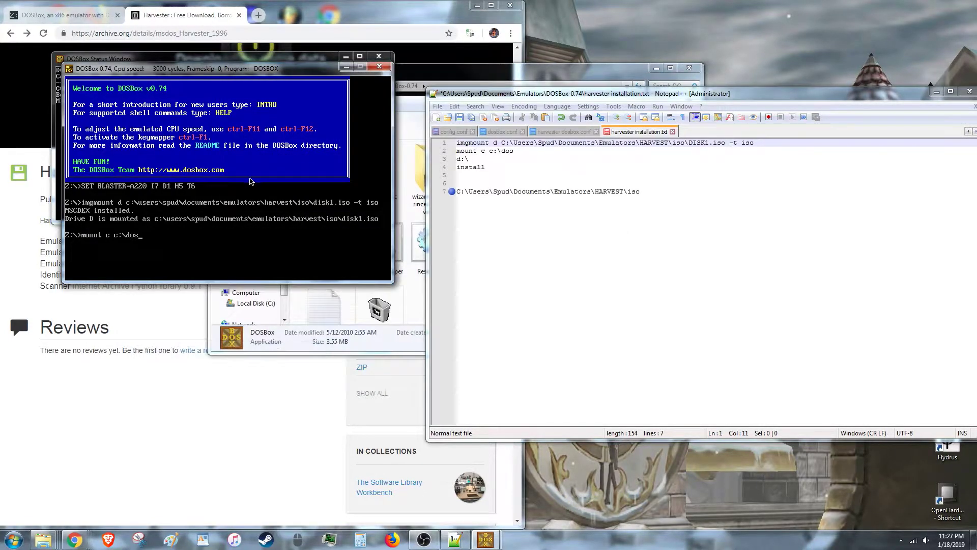
key("Return")
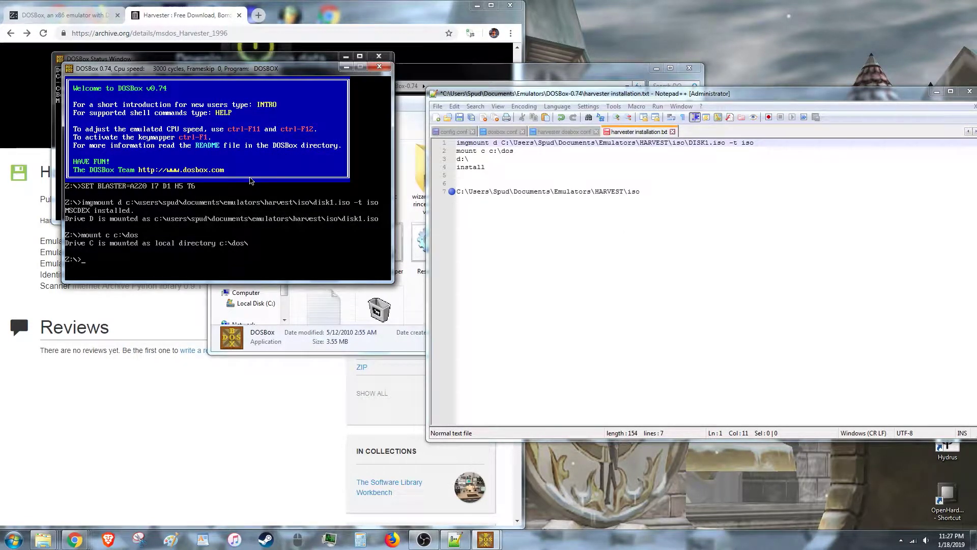
Change to drive d:\, run install to start the Harvester installer, and continue to the destination directory prompt
type("d:\\")
type("all")
key("Return")
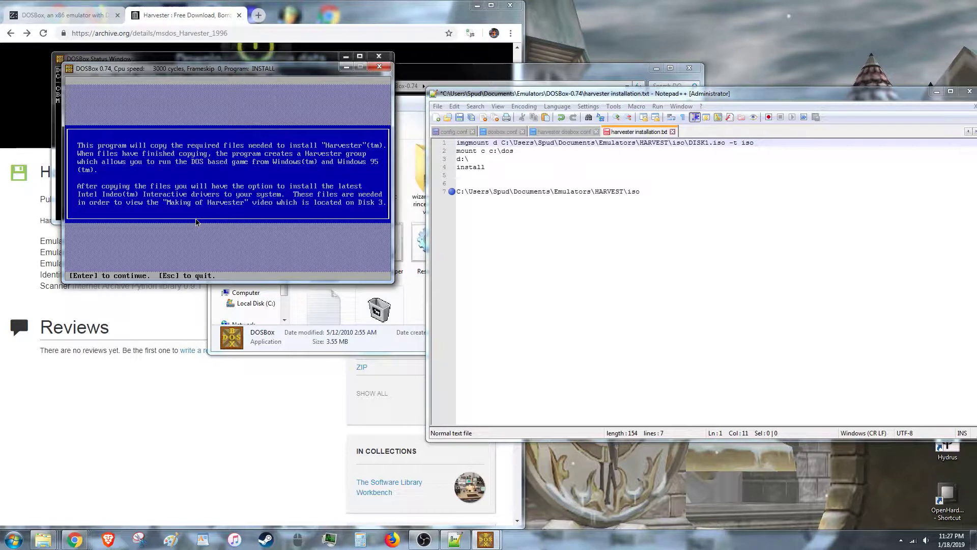
key("Return")
key("Return")
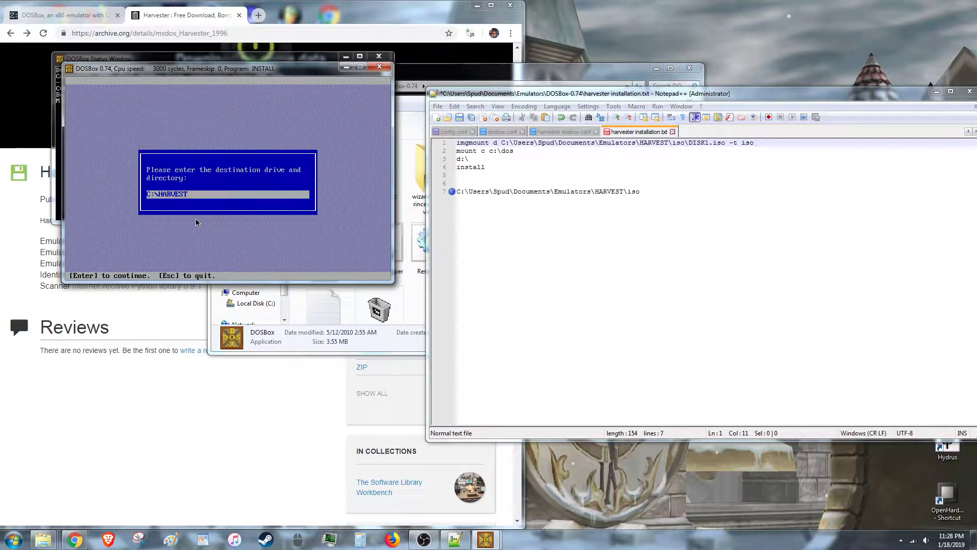
Set the installation destination to C:\ instead of the HARVEST subfolder, install the game files, and close the readme to reach the C:\ prompt
key("BackSpace")
key("BackSpace")
key("Return")
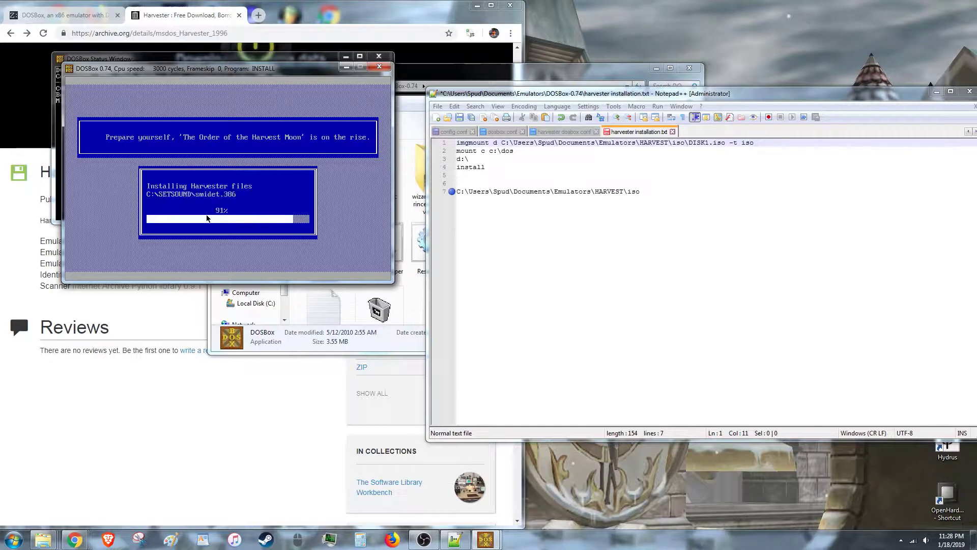
key("Return")
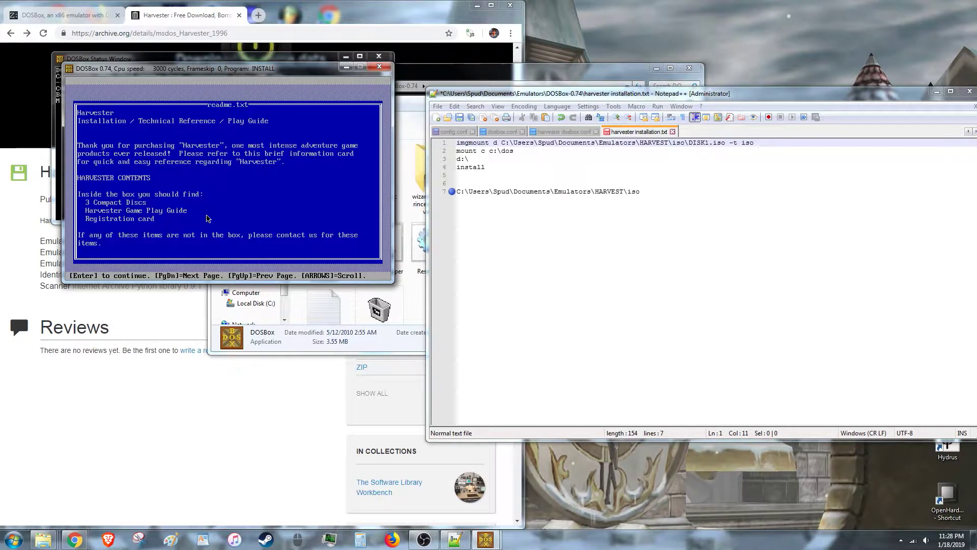
key("Return")
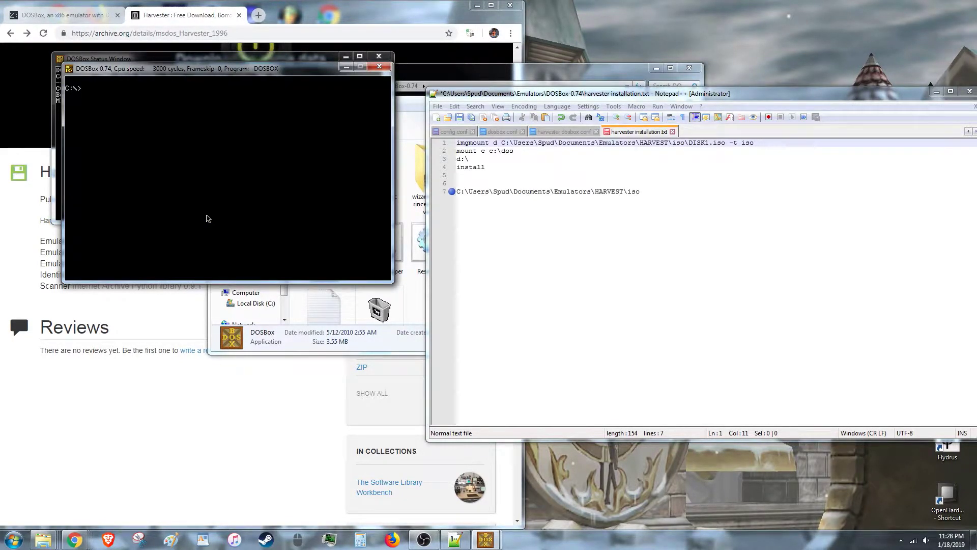
Launch the game with the harvest command, close DOSBox, and return to the DOSBox-0.74 folder in File Explorer
type("harvest")
key("Return")
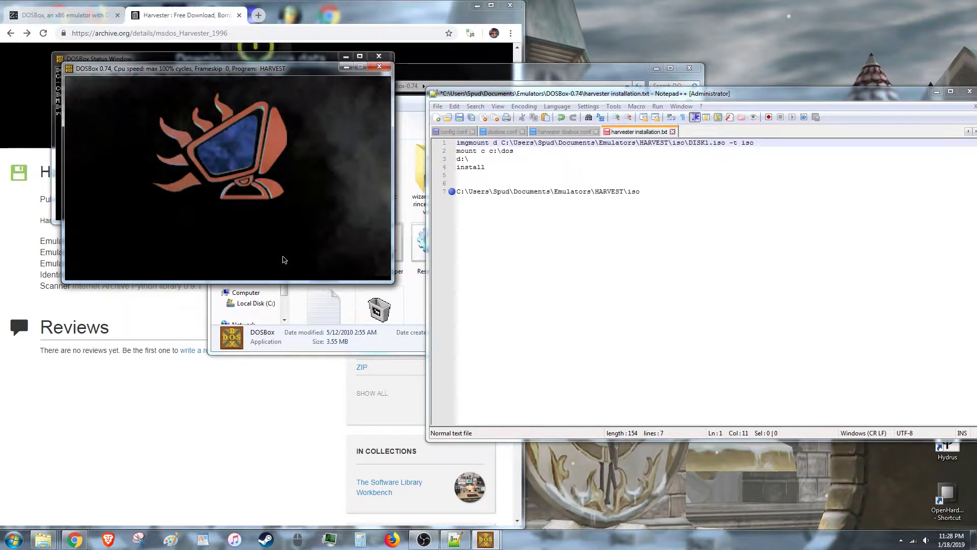
left_click(378, 66)
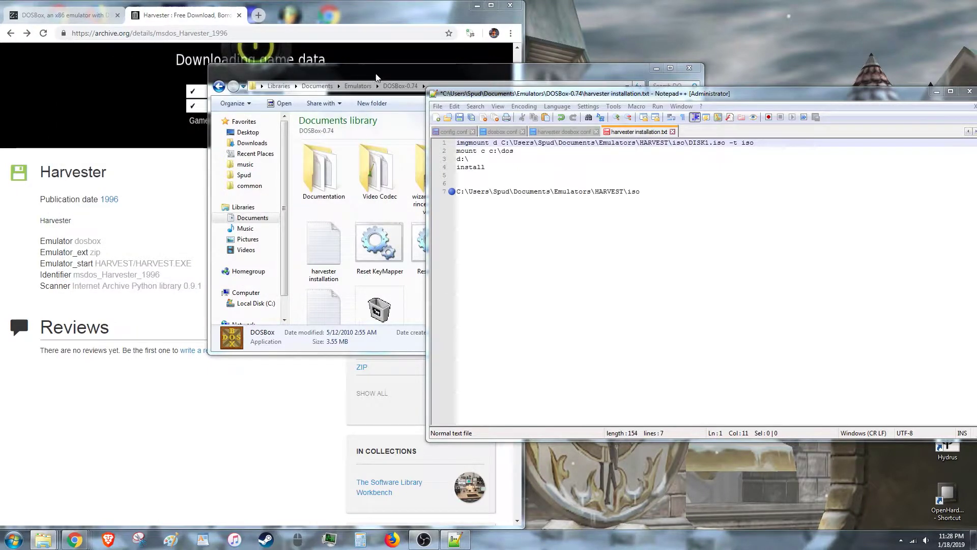
left_click(389, 78)
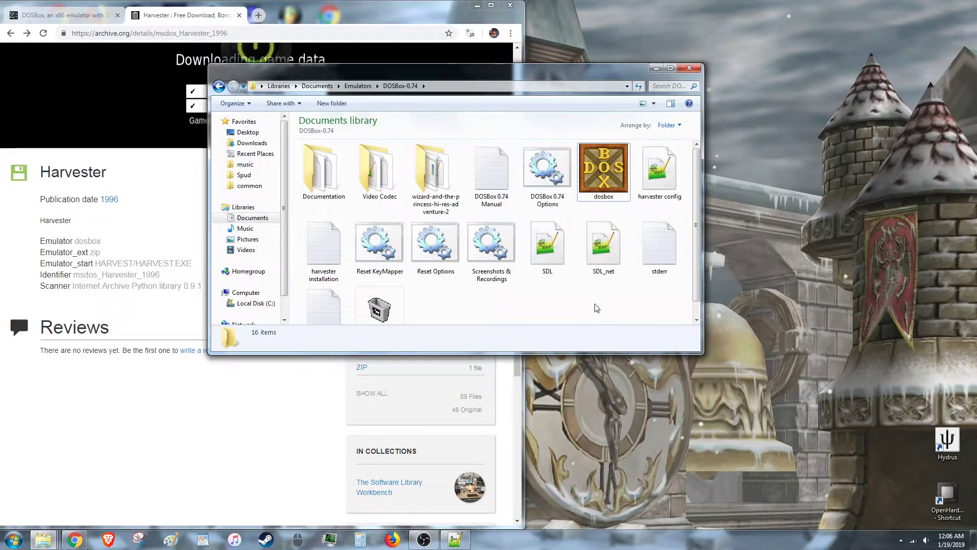
Create a text document named dosbox in the DOSBox-0.74 folder and open it in Notepad++, declining to keep the missing dosbox.conf
left_click(622, 169)
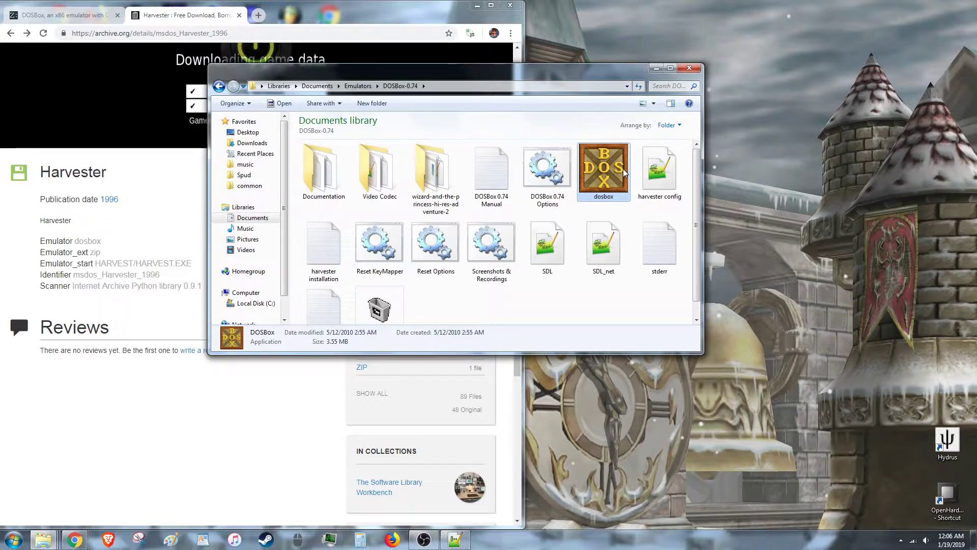
right_click(581, 303)
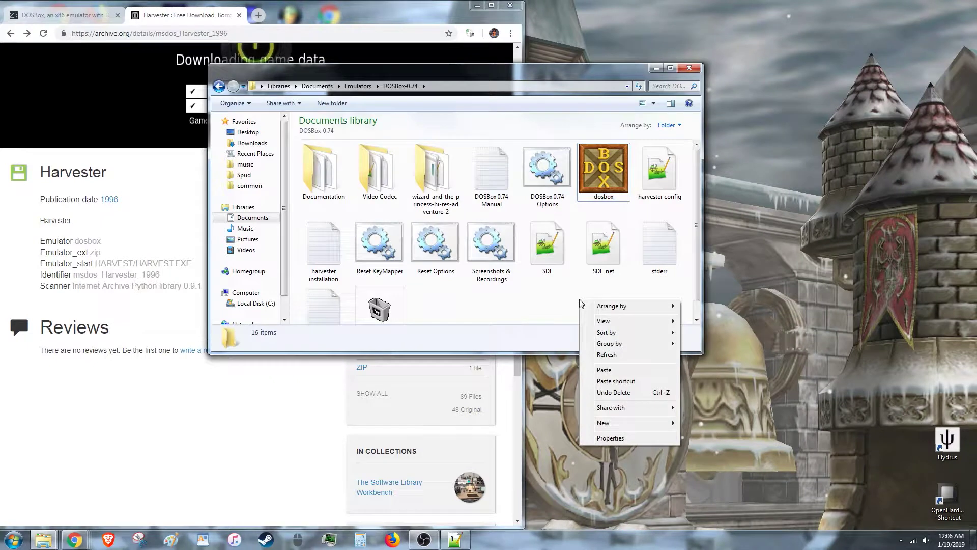
mouse_move(622, 424)
left_click(715, 493)
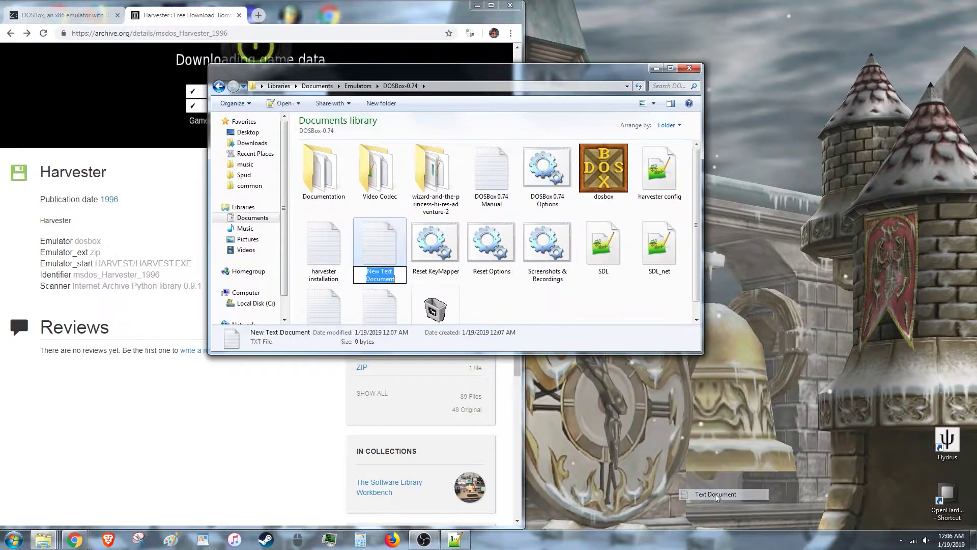
type("dosbox")
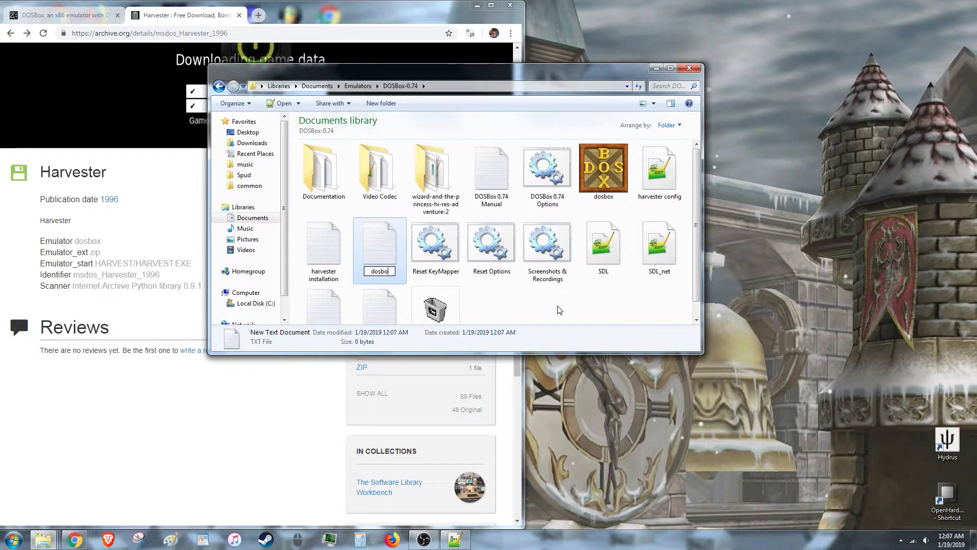
key("Return")
double_click(673, 165)
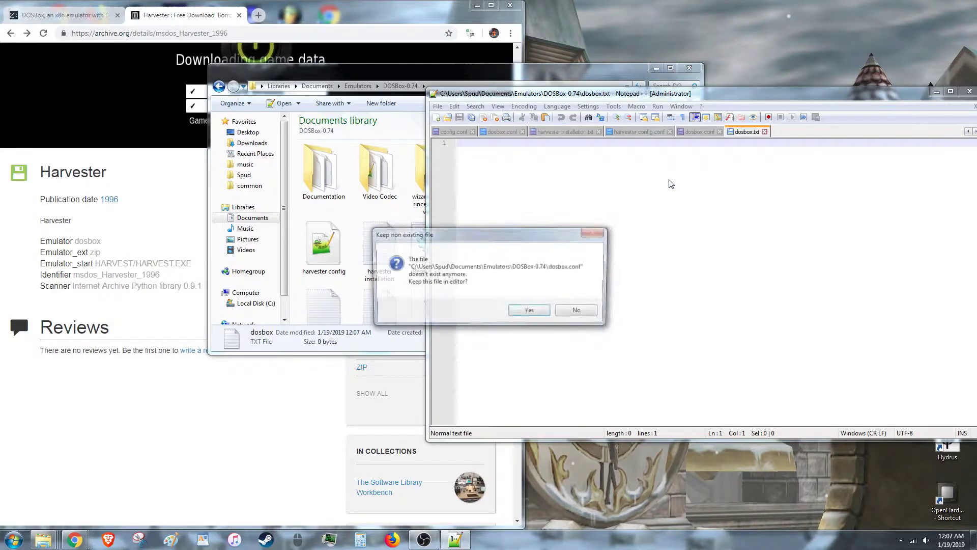
left_click(585, 311)
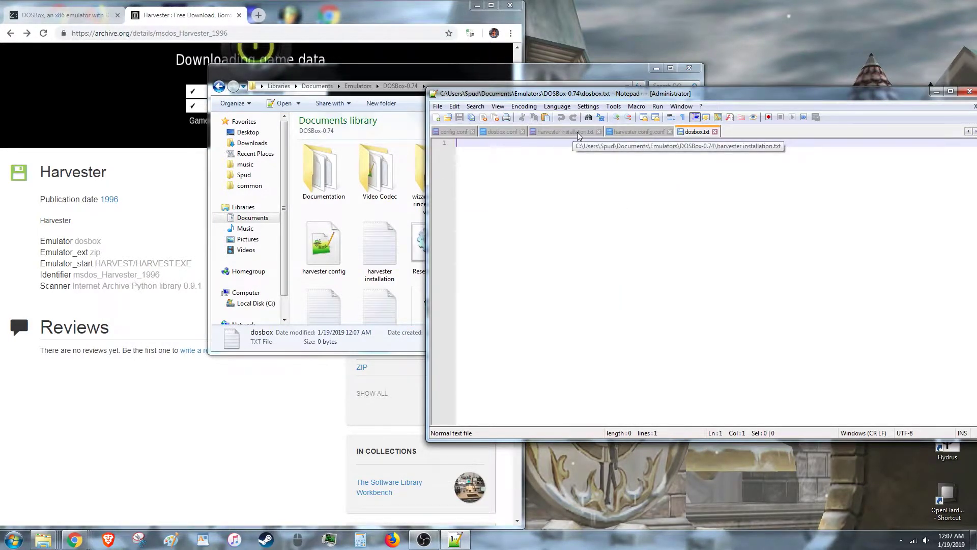
Copy the [autoexec] header from harvester config.conf into the first line of dosbox.txt and start a new line
left_click(619, 133)
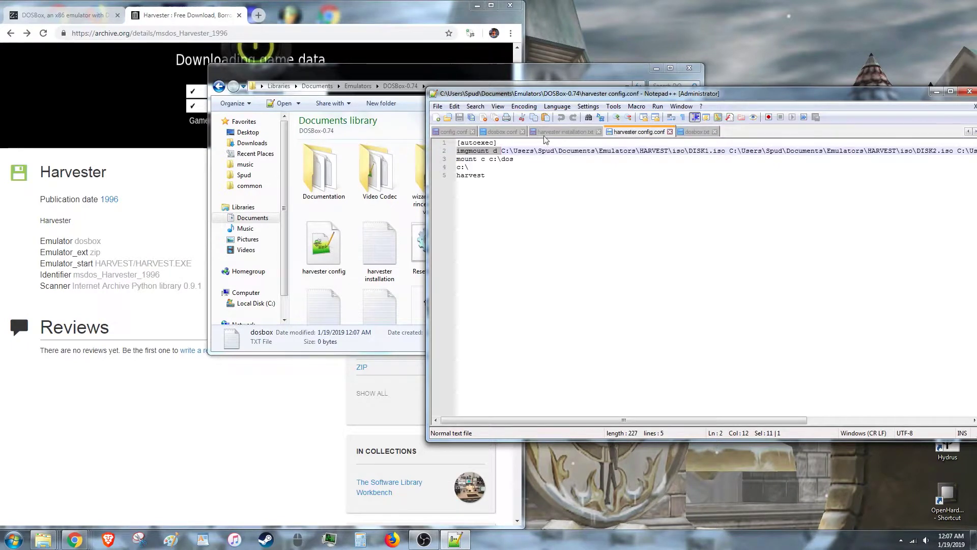
left_click_drag(545, 140, 438, 146)
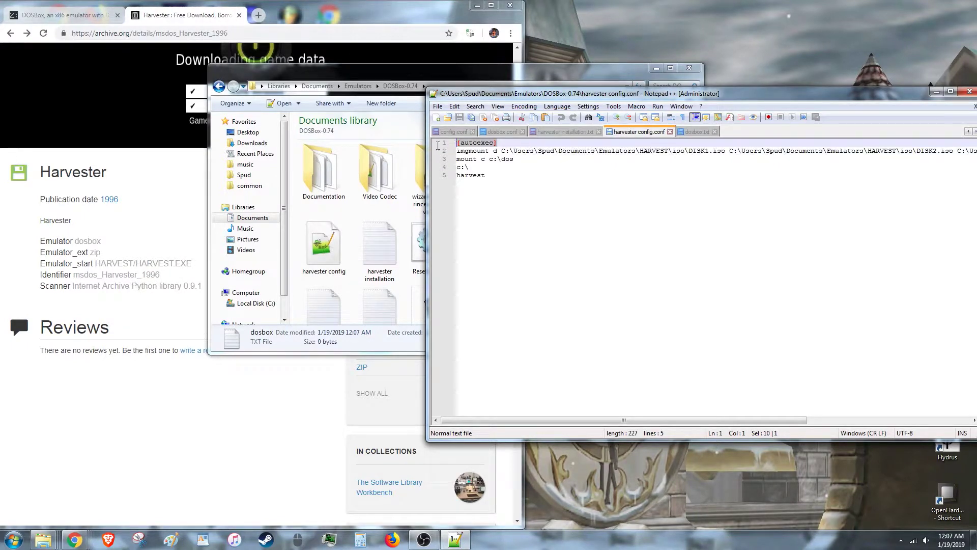
right_click(472, 144)
left_click(496, 156)
left_click(502, 146)
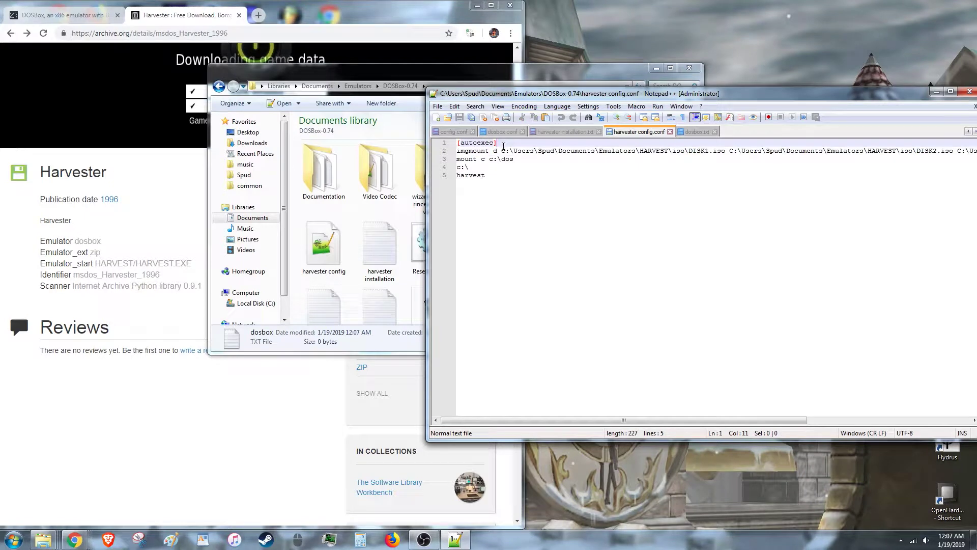
left_click(696, 132)
right_click(569, 183)
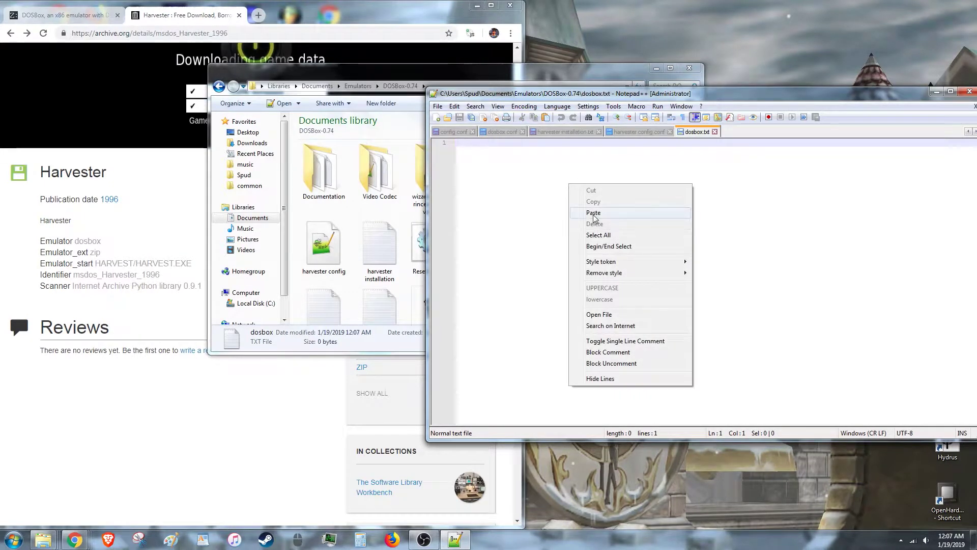
left_click(593, 212)
key("Return")
Copy "imgmount d" from harvester config.conf and paste it on the second line of dosbox.txt
left_click(651, 134)
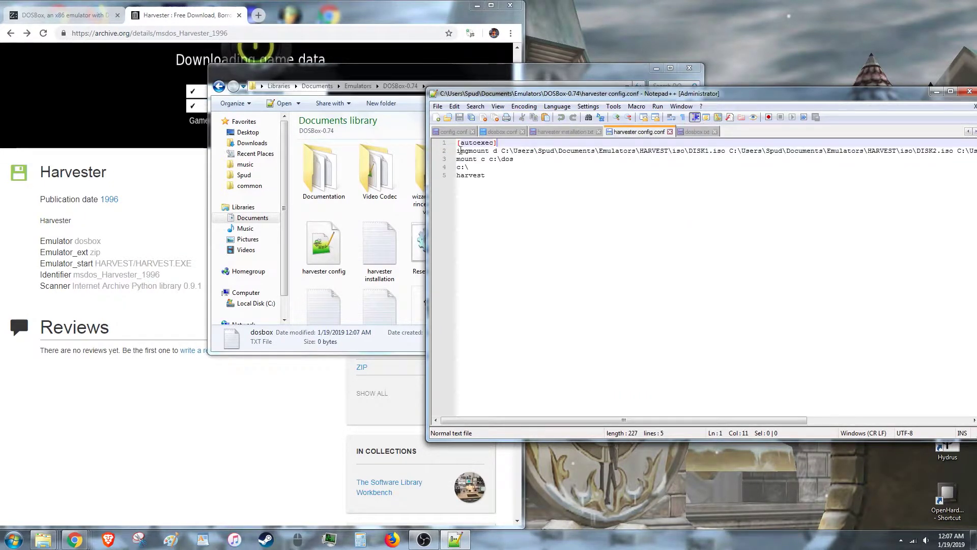
left_click_drag(497, 151, 456, 151)
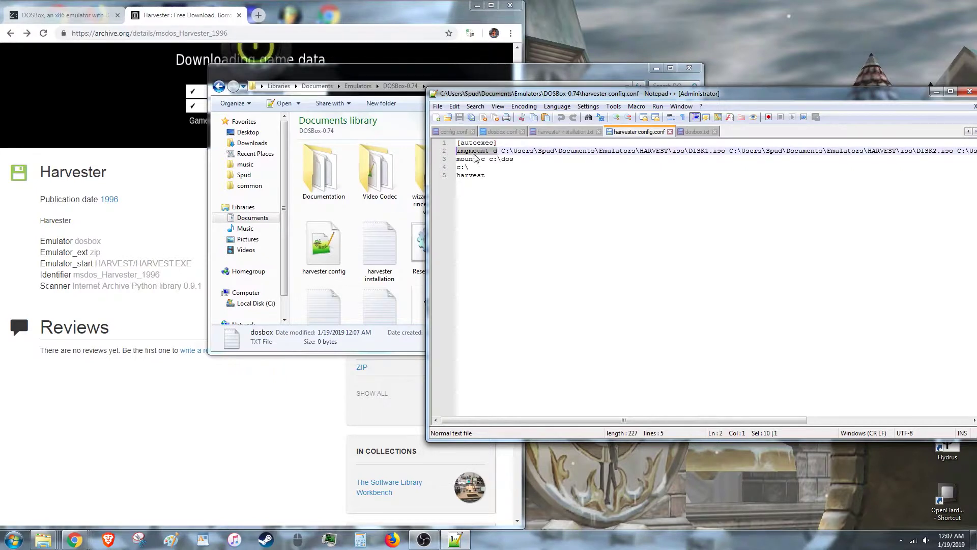
right_click(474, 153)
left_click(491, 172)
left_click(686, 133)
right_click(645, 176)
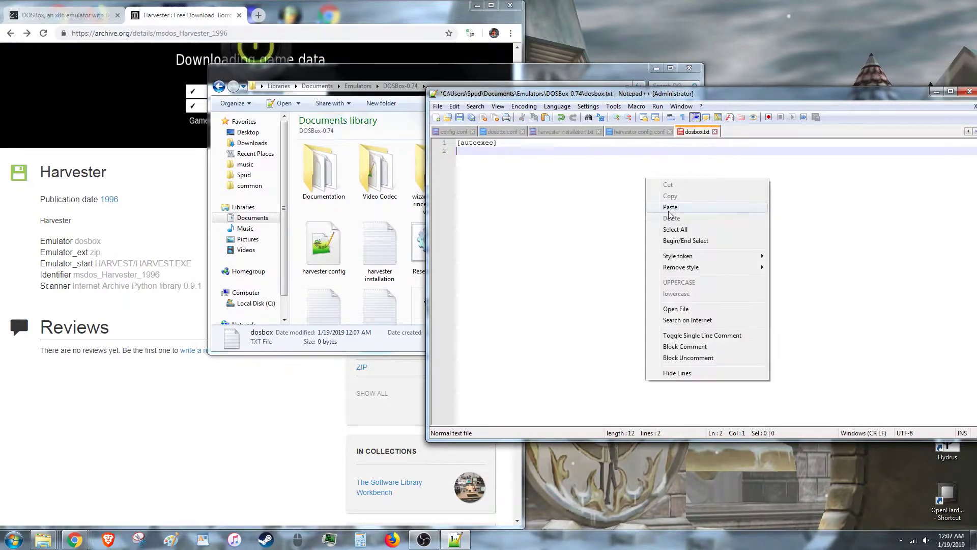
left_click(662, 205)
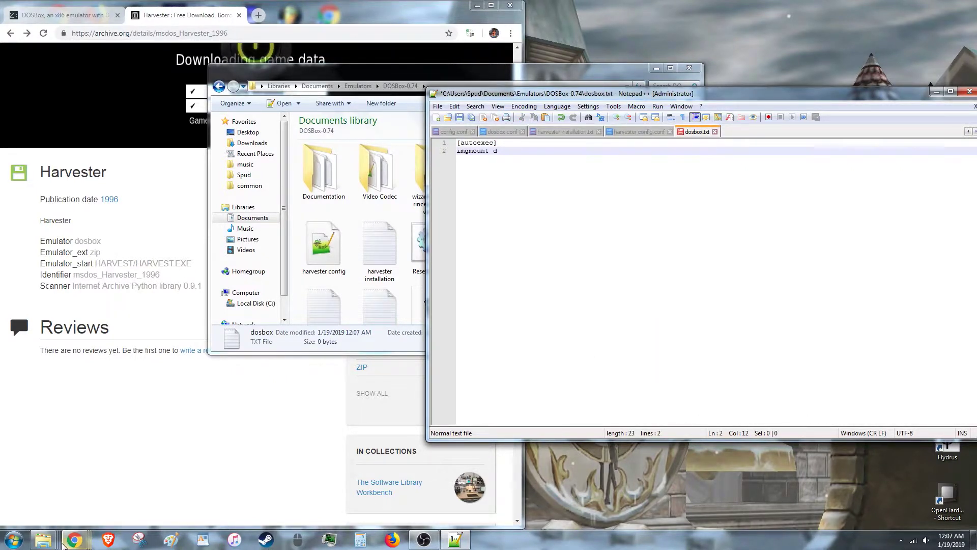
Copy the HARVEST\iso folder's address from File Explorer, paste it after imgmount d in dosbox.txt, and append \disk1.iso
mouse_move(41, 540)
left_click(286, 495)
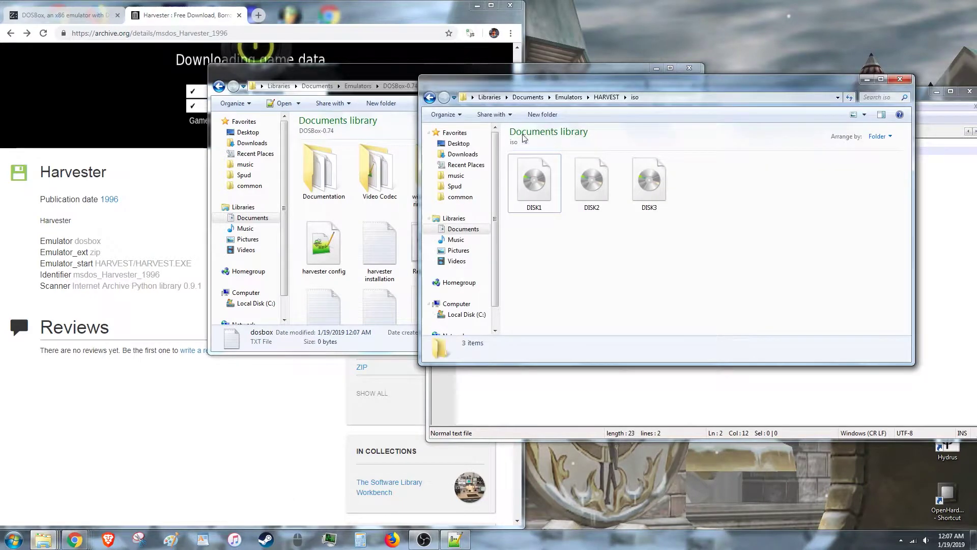
right_click(634, 98)
left_click(671, 105)
key("alt+Tab")
right_click(892, 212)
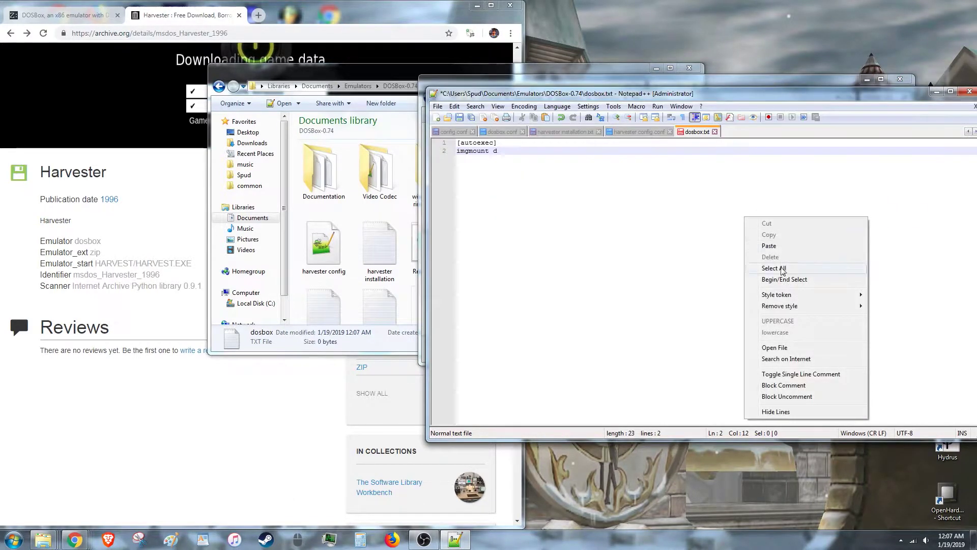
left_click(771, 244)
type("\\")
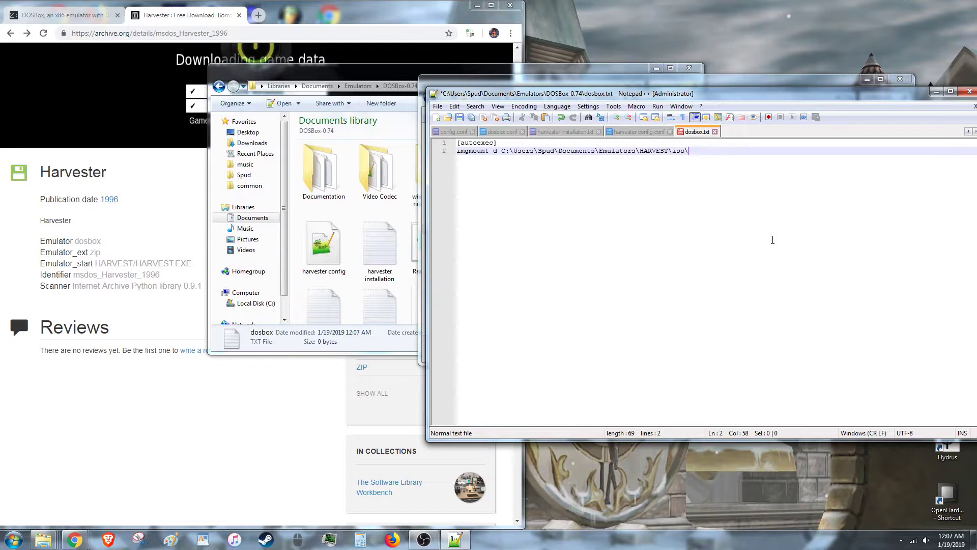
type("disk1.iso")
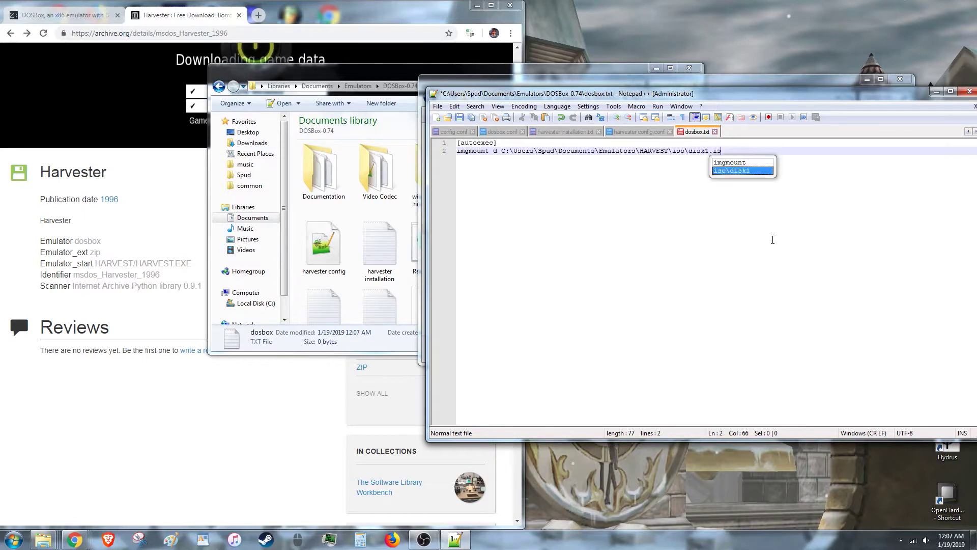
Add the HARVEST\iso folder path again to the imgmount line in dosbox.txt and append \disk2.iso
right_click(778, 236)
left_click(802, 263)
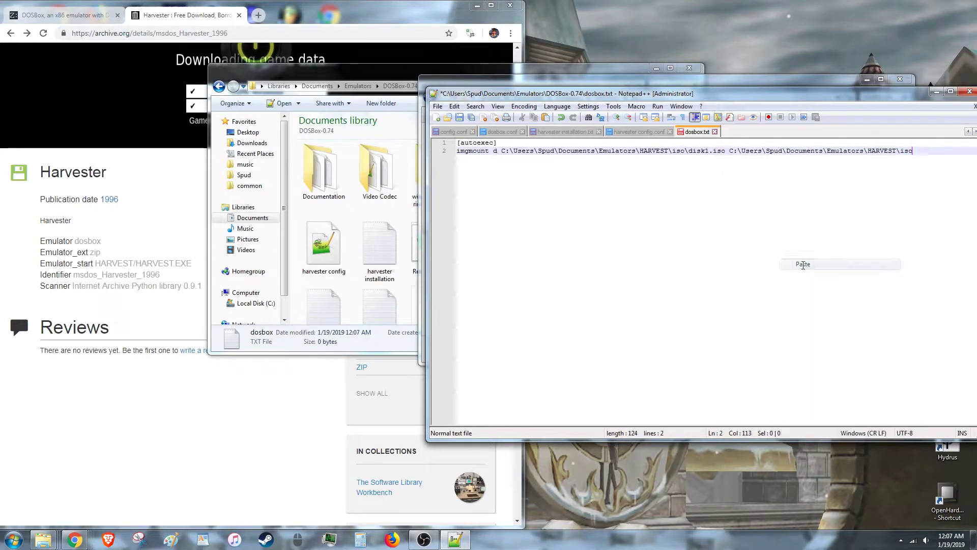
type("\\dis")
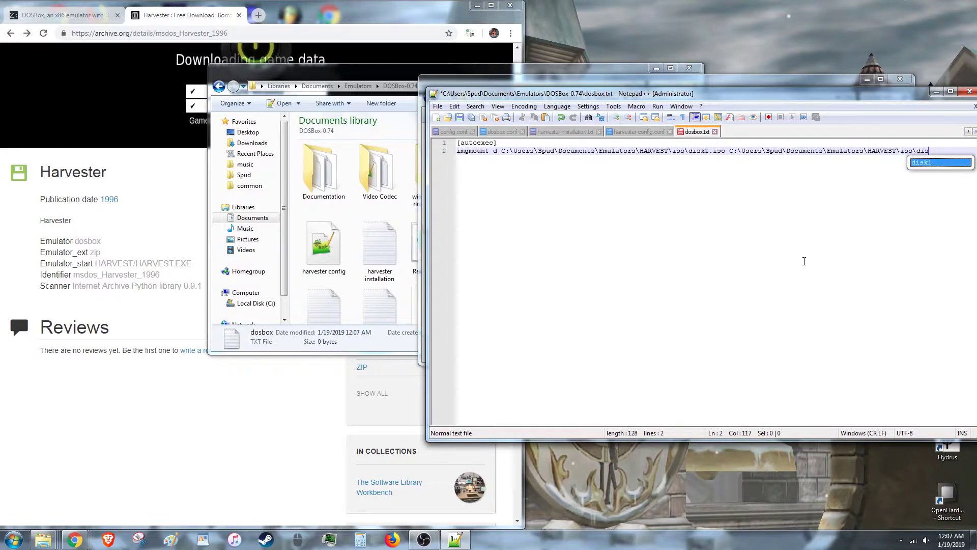
type("k2.iso")
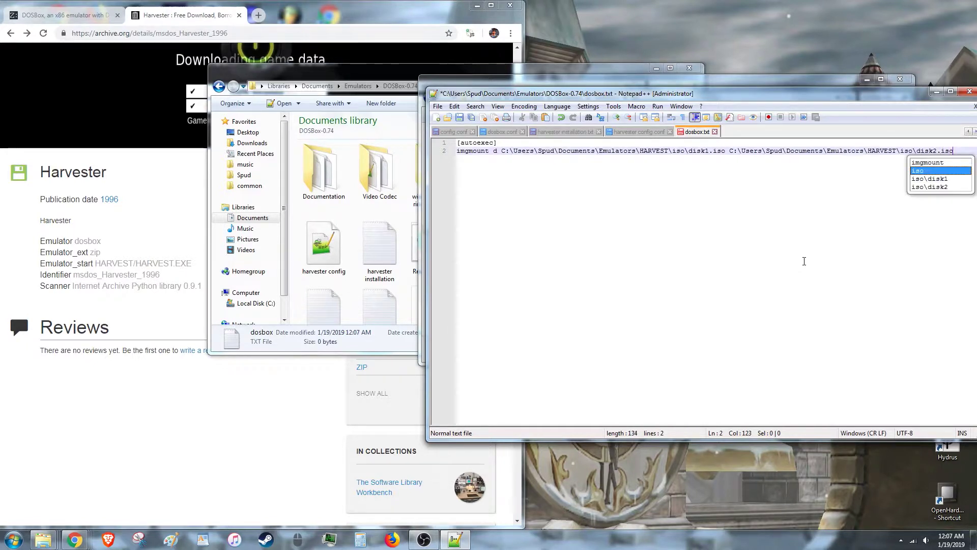
Add the HARVEST\iso folder path a third time, append \disk3.iso -t iso to finish the imgmount line, and start a new line
right_click(952, 195)
left_click(936, 222)
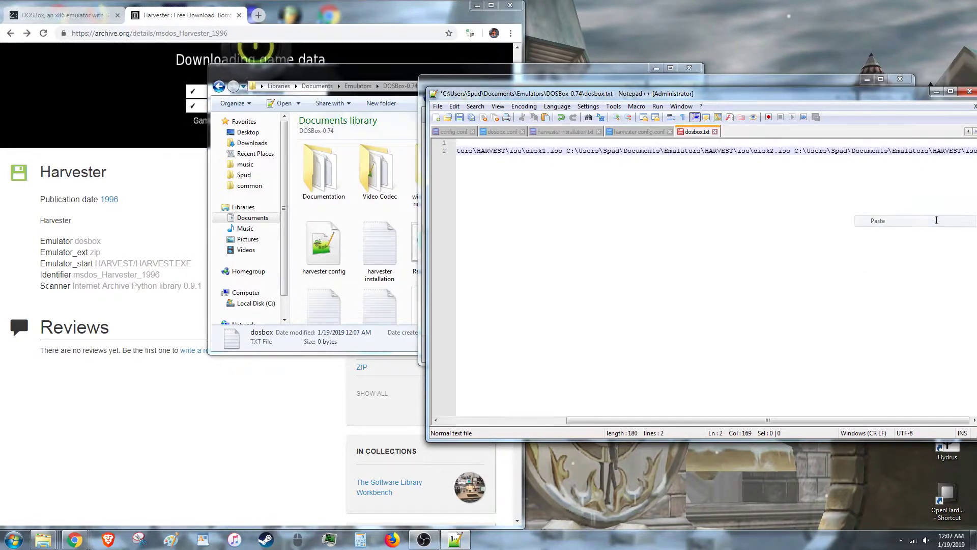
type("\\disk")
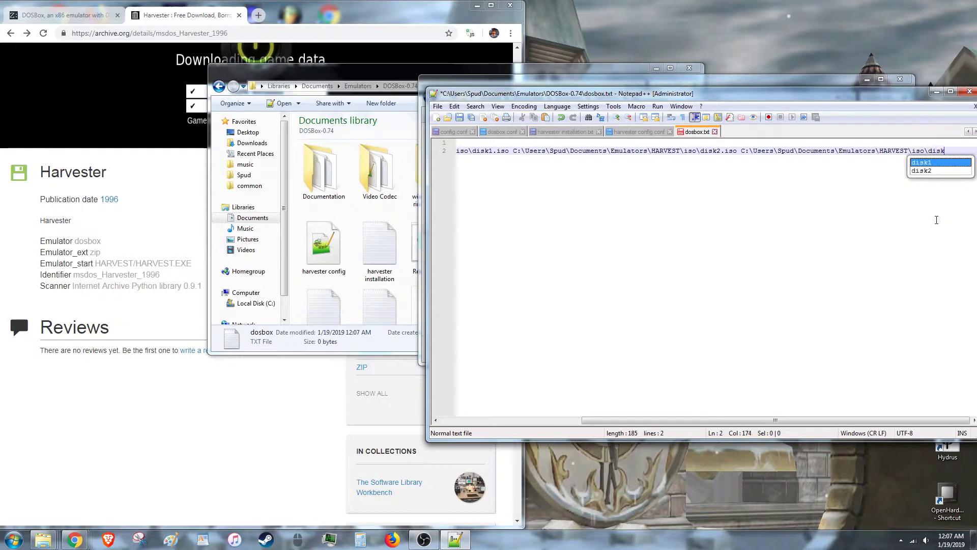
type("3. iso")
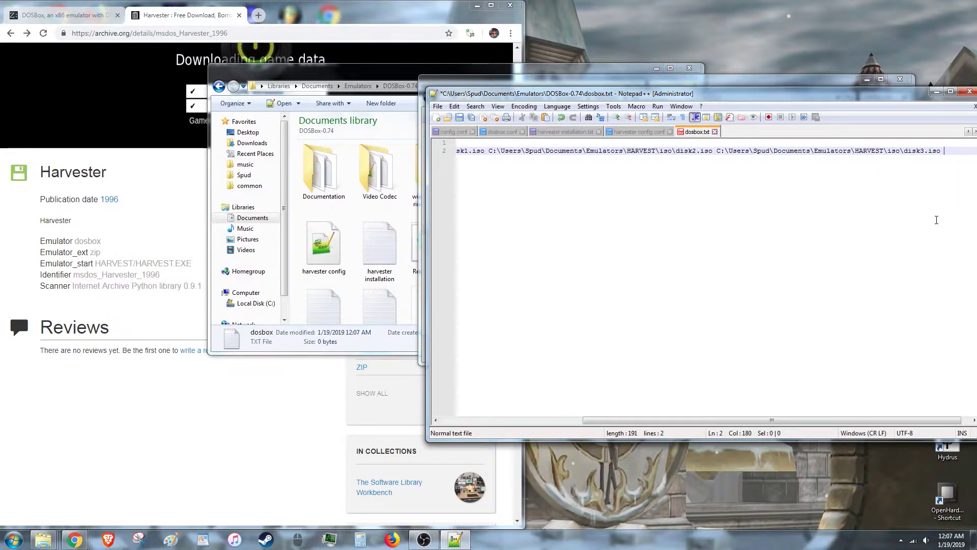
type(" -t iso")
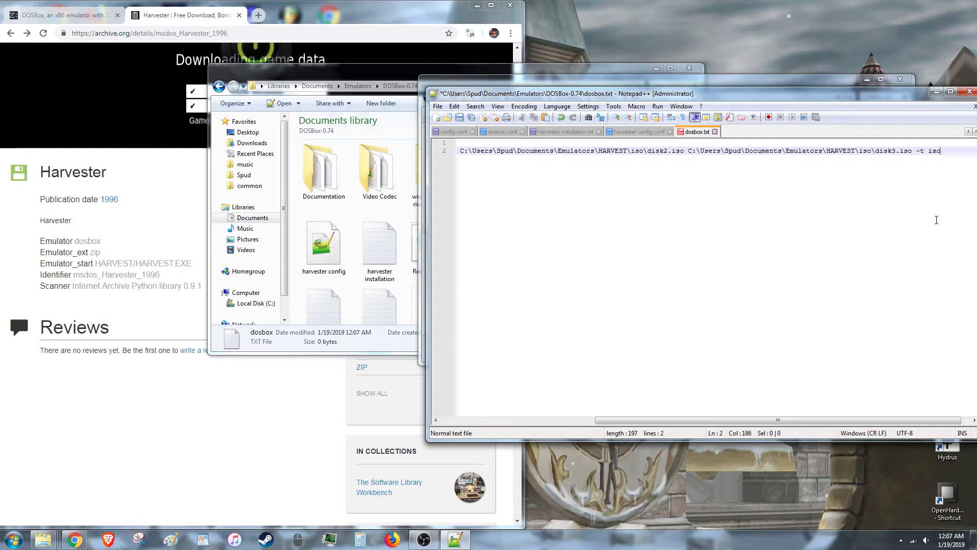
key("Return")
Copy "mount c c:\dos" from harvester config.conf and paste it on the third line of dosbox.txt
left_click(648, 132)
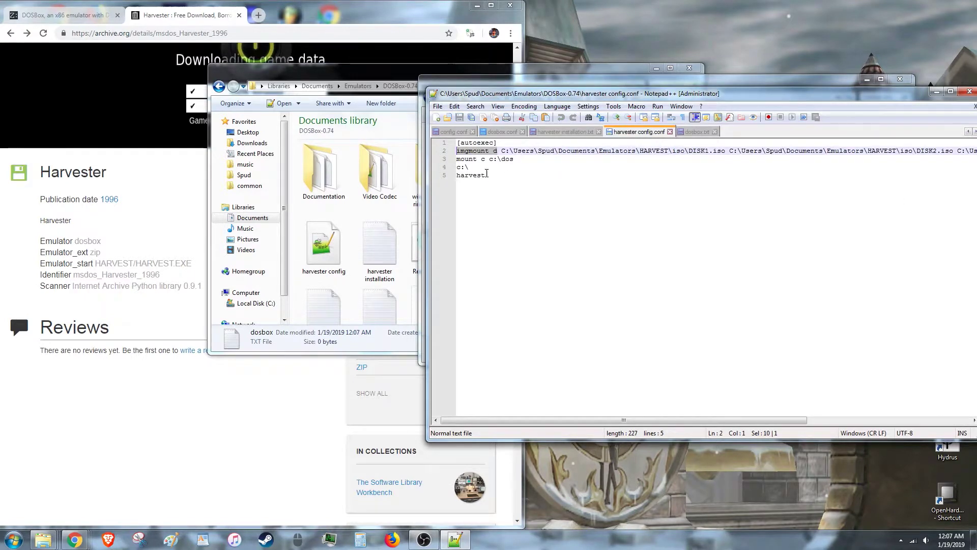
left_click(525, 158)
left_click_drag(535, 159, 446, 160)
right_click(469, 161)
left_click(486, 176)
left_click(691, 132)
right_click(593, 185)
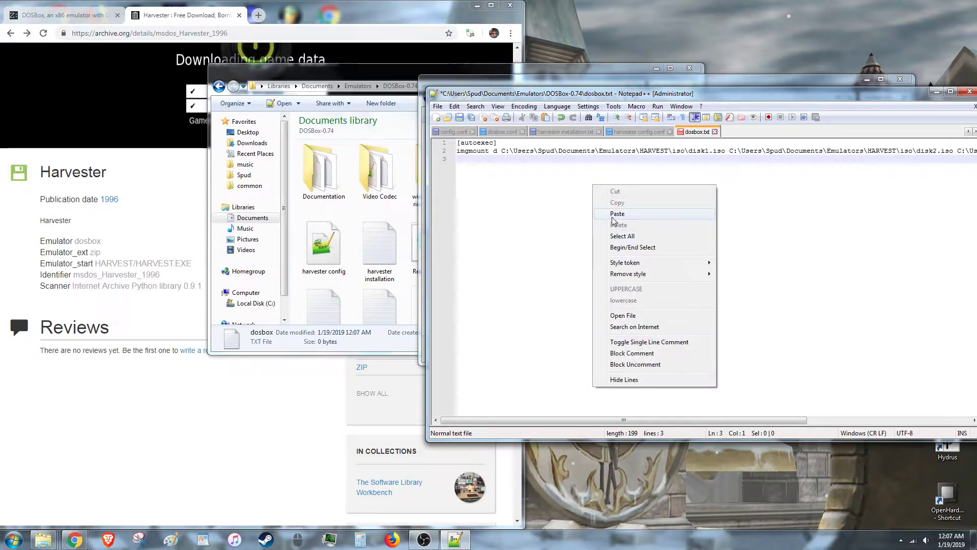
left_click(611, 208)
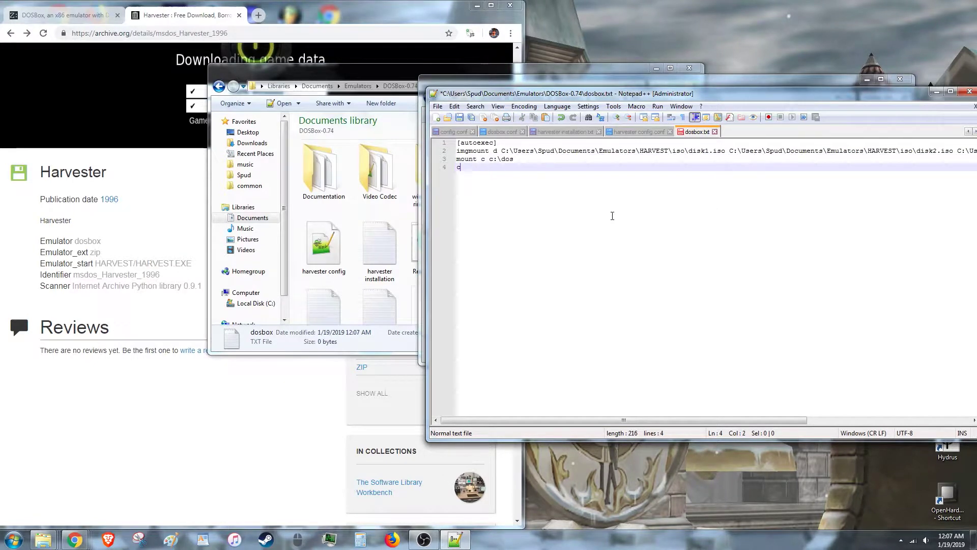
Add c:\ on the fourth line and harvest on the fifth line of dosbox.txt
type("c:\\")
key("Return")
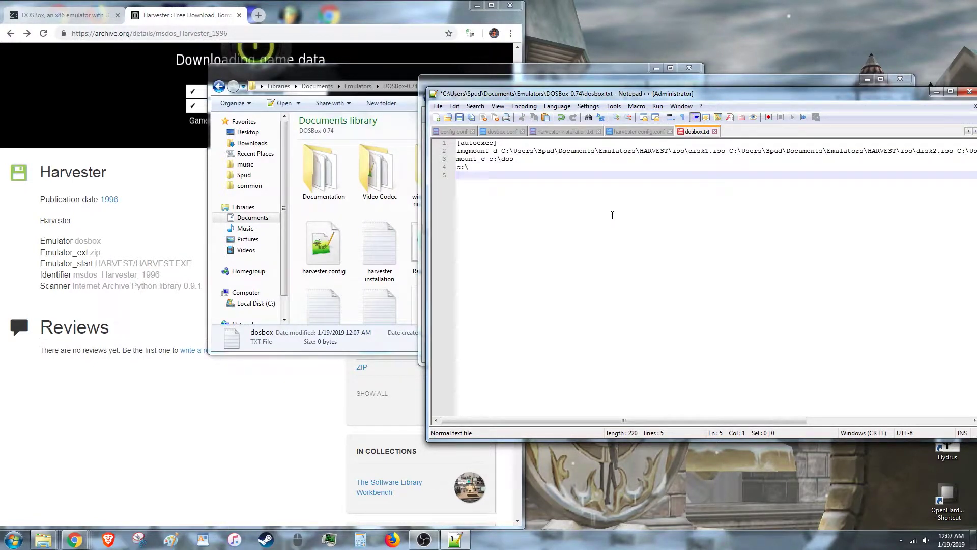
type("harvest")
Save the document in the DOSBox-0.74 folder as dosbox.conf with the file type set to All types
left_click(437, 106)
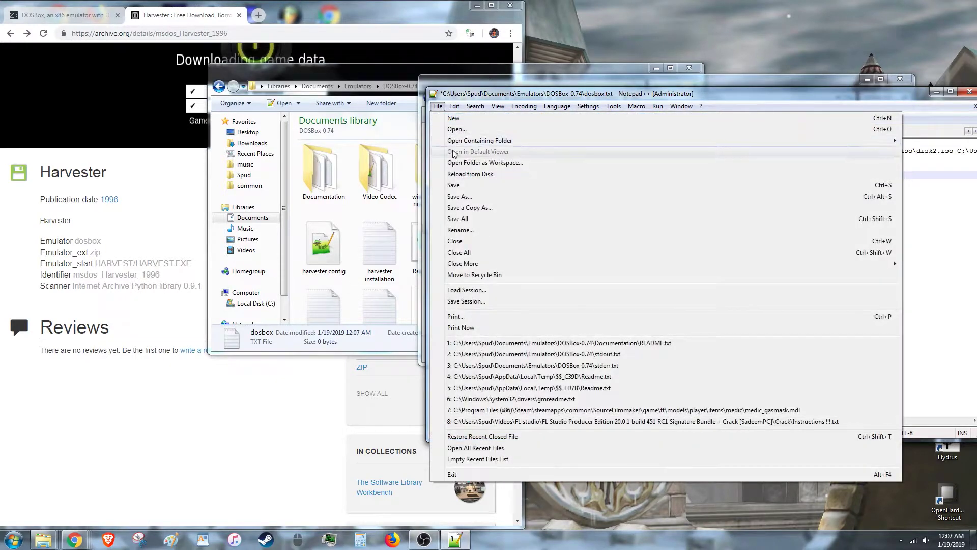
left_click(468, 196)
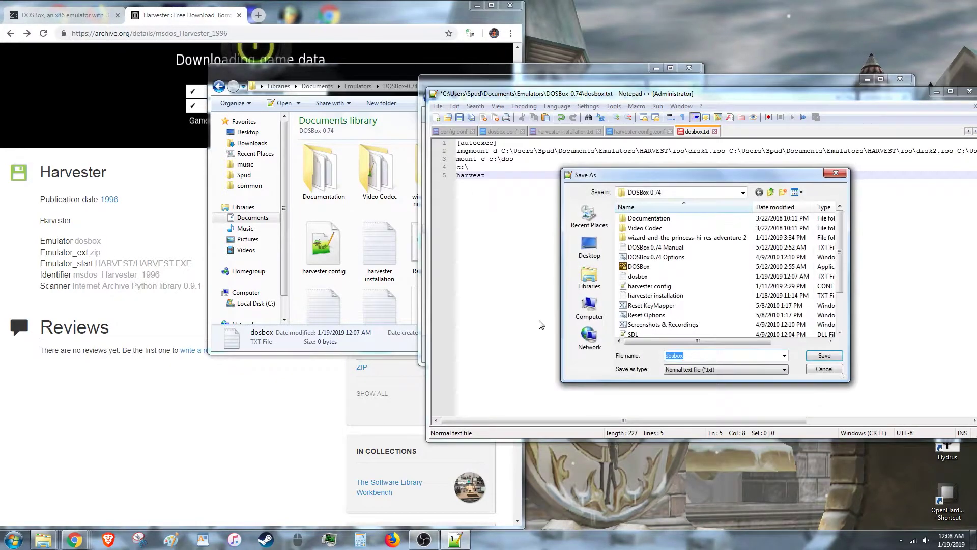
left_click(701, 370)
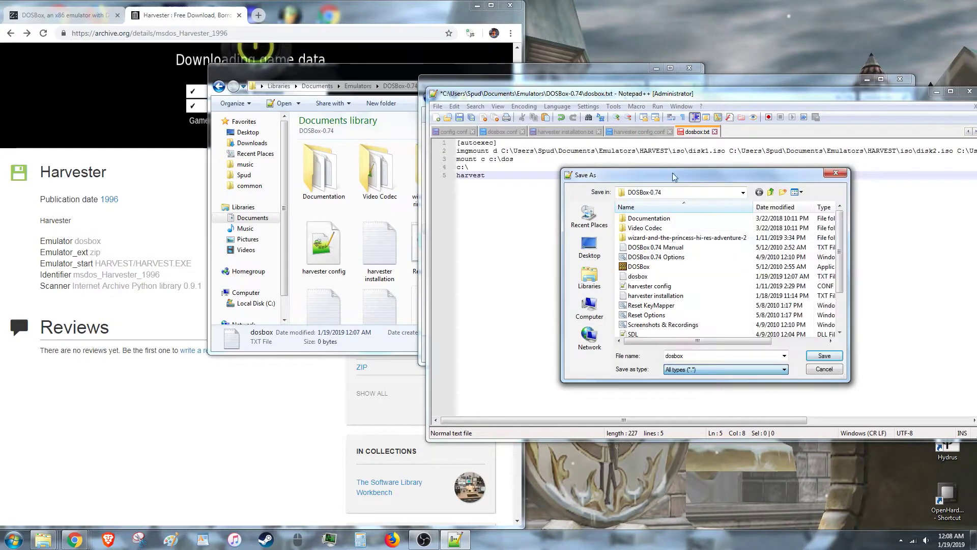
left_click(676, 169)
double_click(681, 355)
left_click(689, 355)
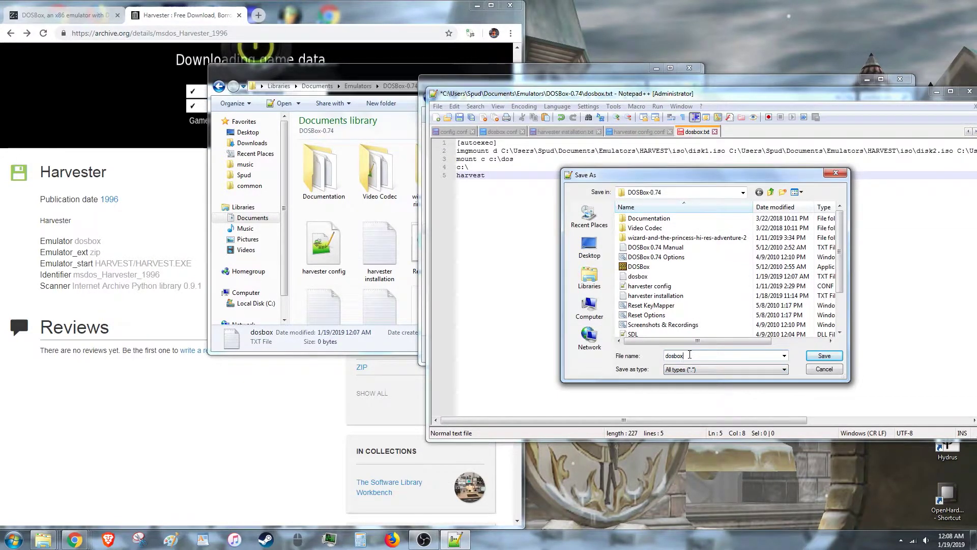
type(".conf")
key("Return")
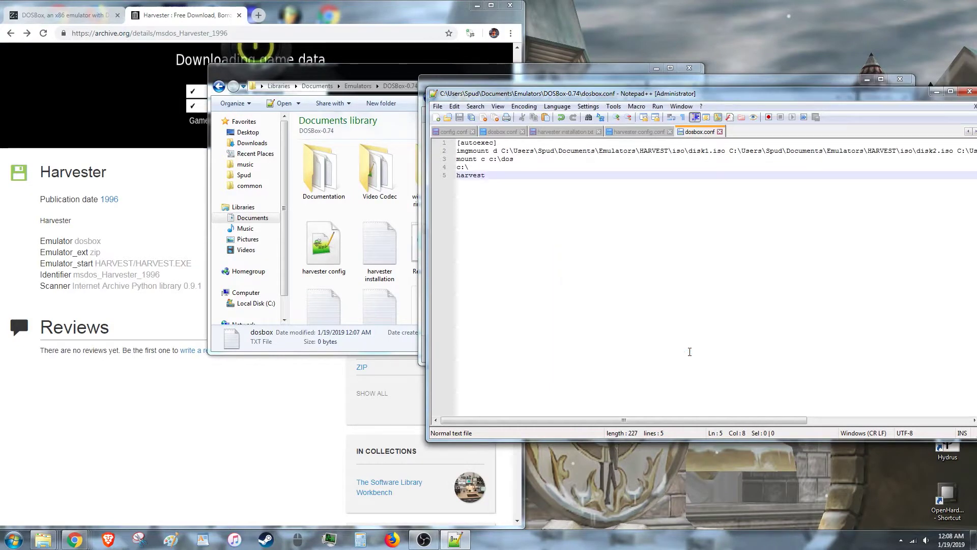
Close Notepad++ and launch DOSBox from the DOSBox-0.74 folder, switching the game to windowed display
left_click(969, 92)
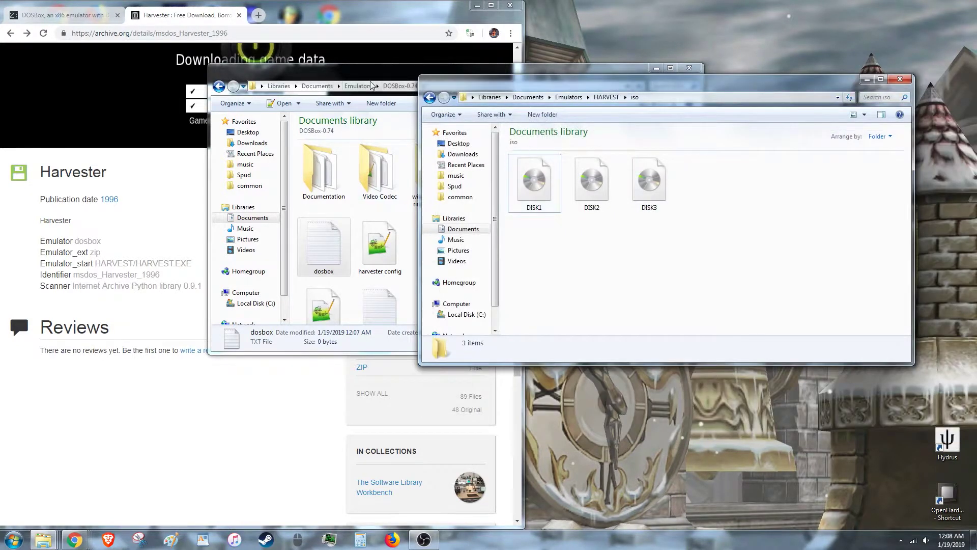
left_click(358, 85)
double_click(480, 187)
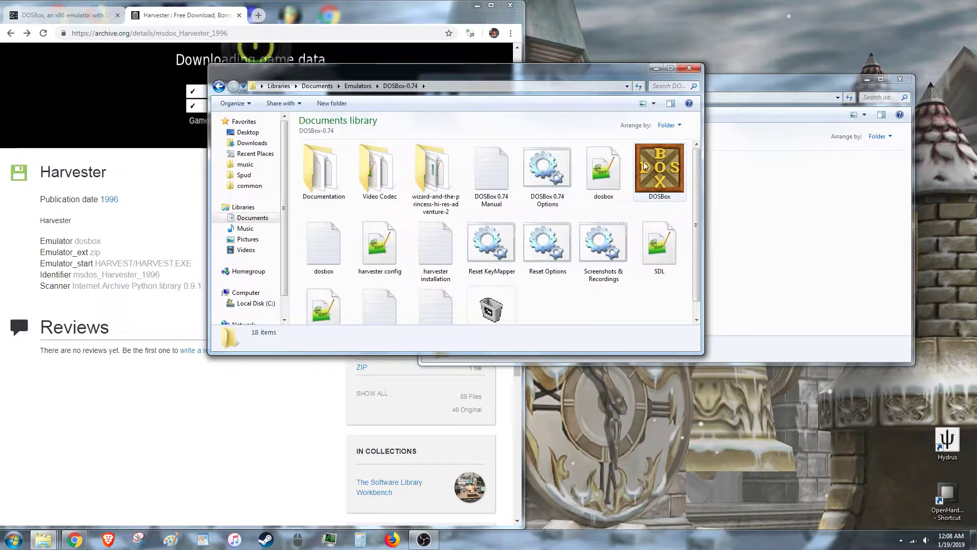
left_click(661, 163)
double_click(660, 163)
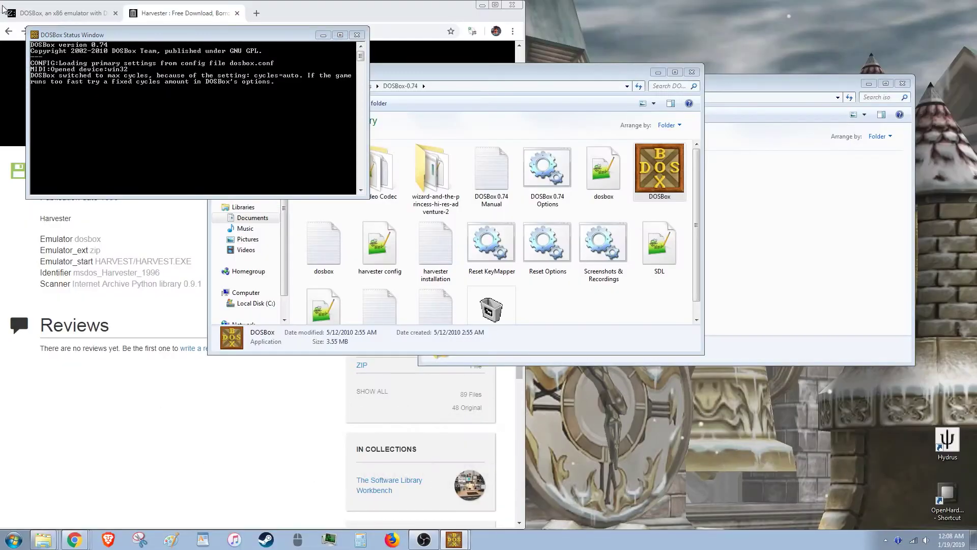
left_click(432, 514)
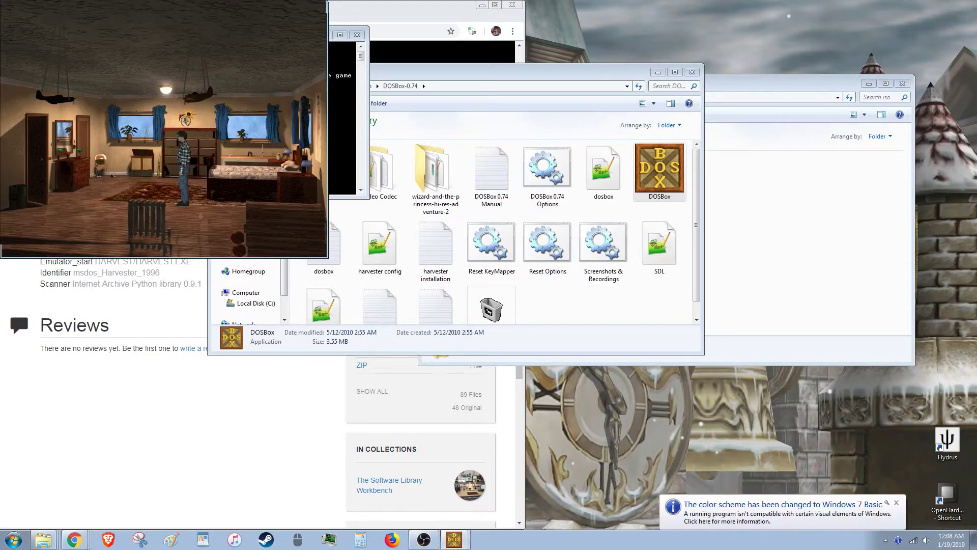
key("alt+Return")
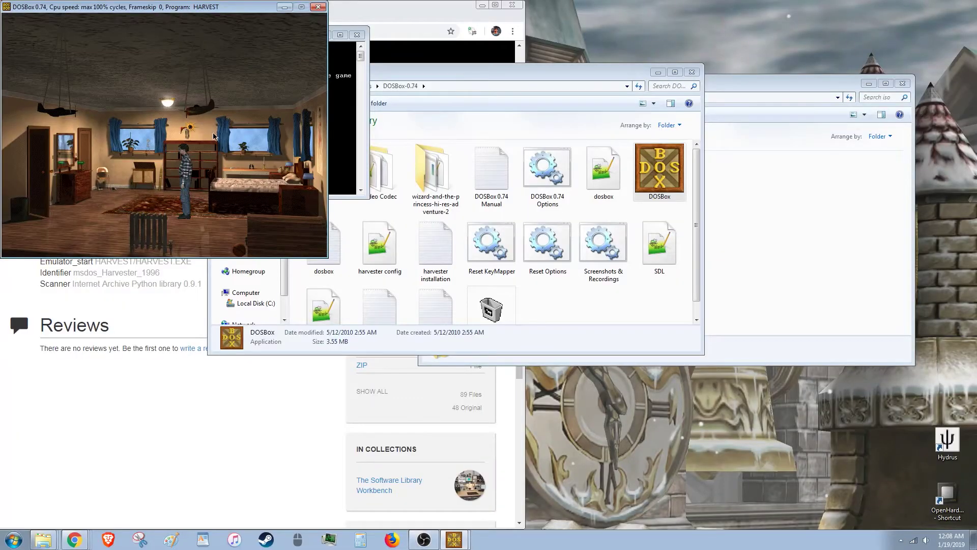
Load the saved game in slot 07 and continue past the request for CD #2
key("Escape")
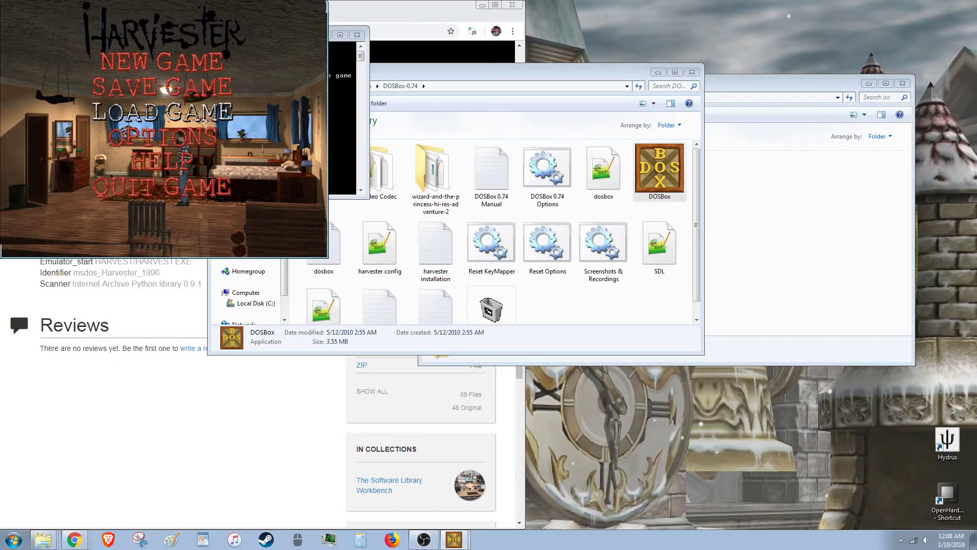
left_click(169, 117)
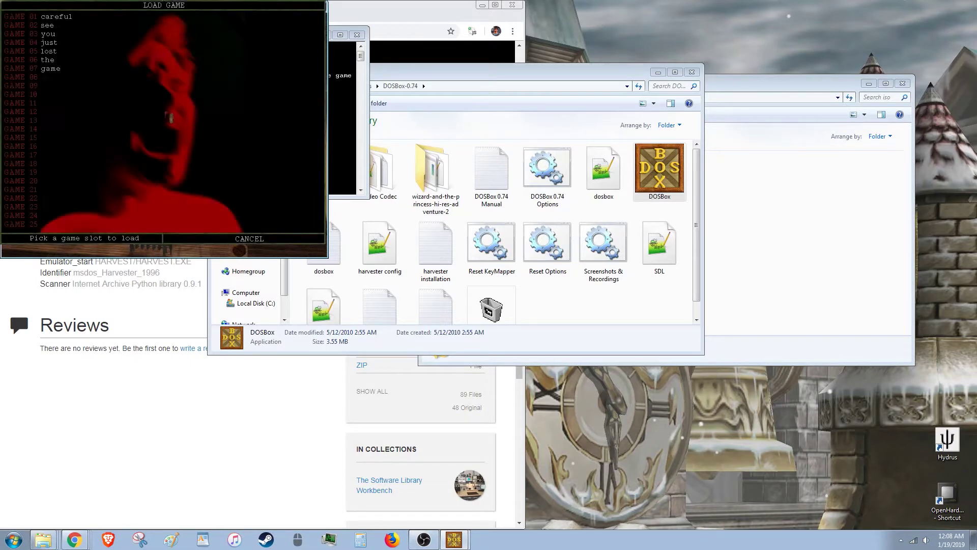
left_click(61, 75)
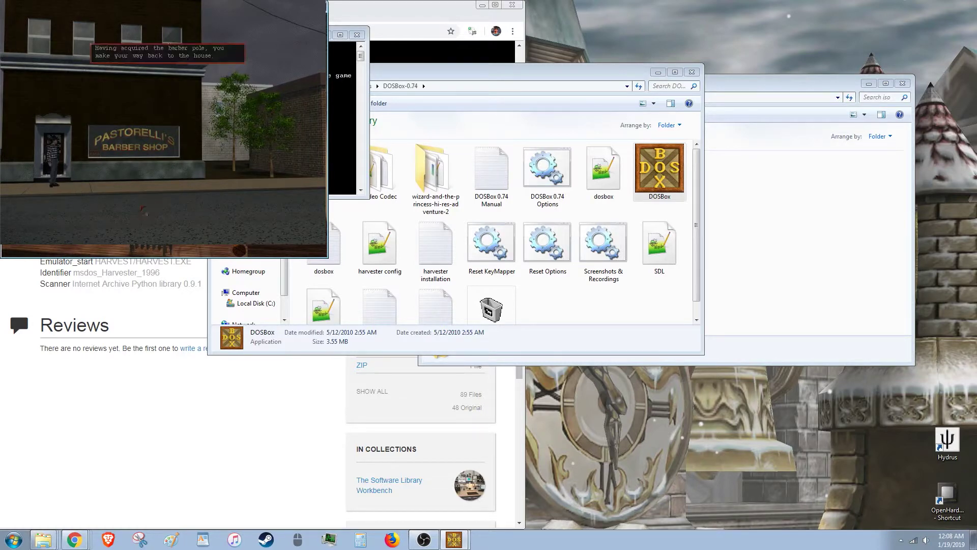
left_click(149, 212)
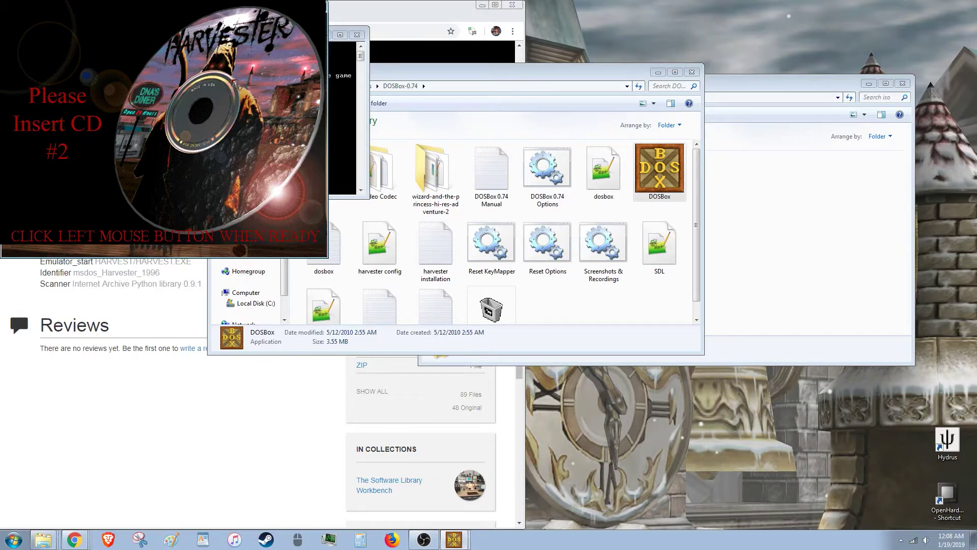
left_click(237, 84)
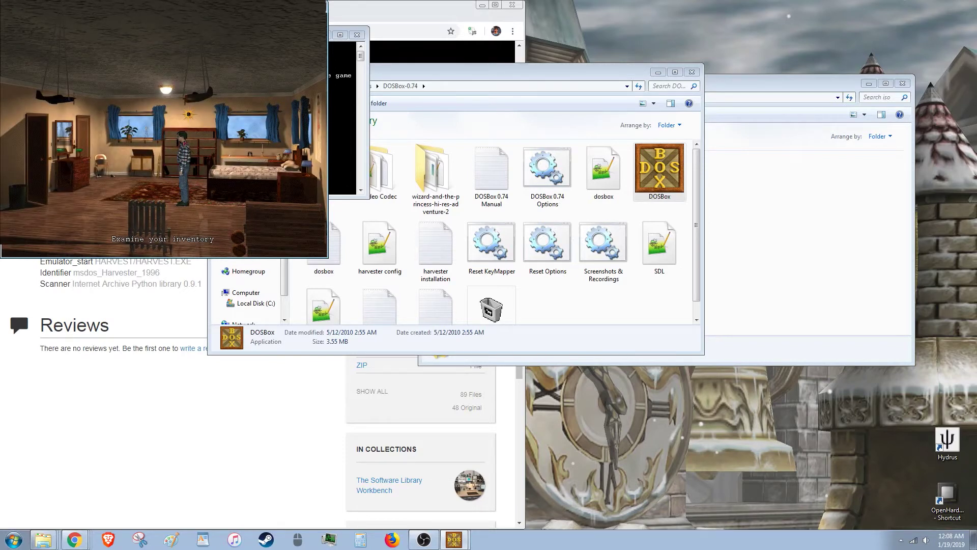
Quit Harvester and confirm leaving the game
key("Escape")
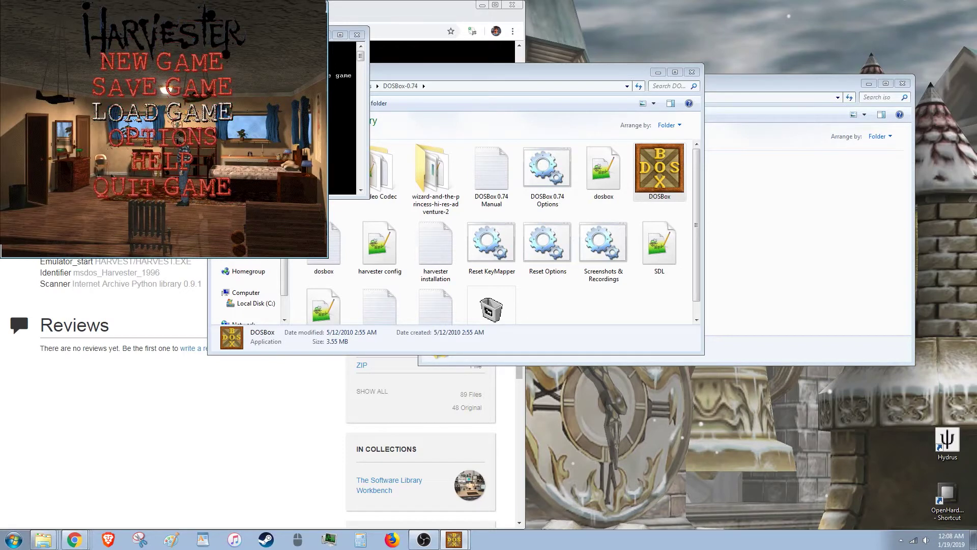
left_click(160, 184)
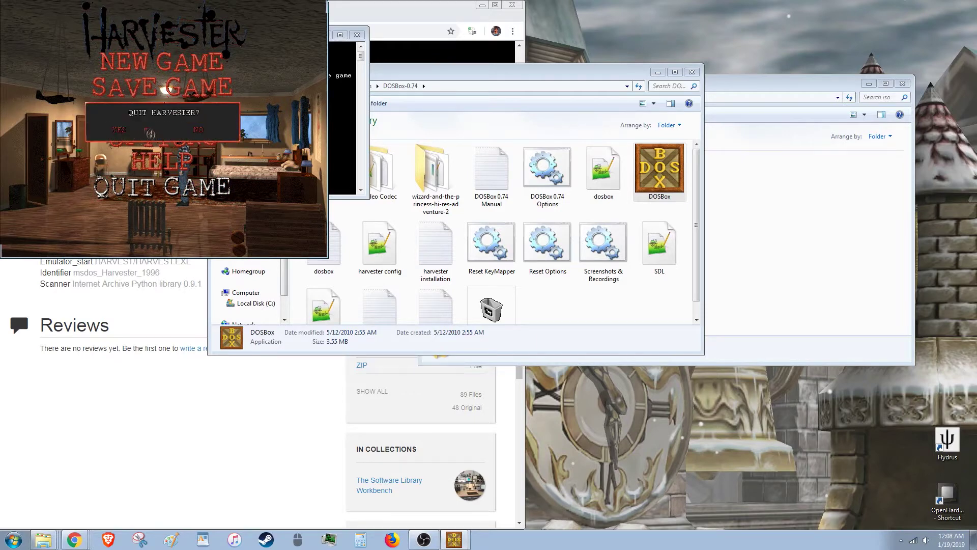
left_click(132, 137)
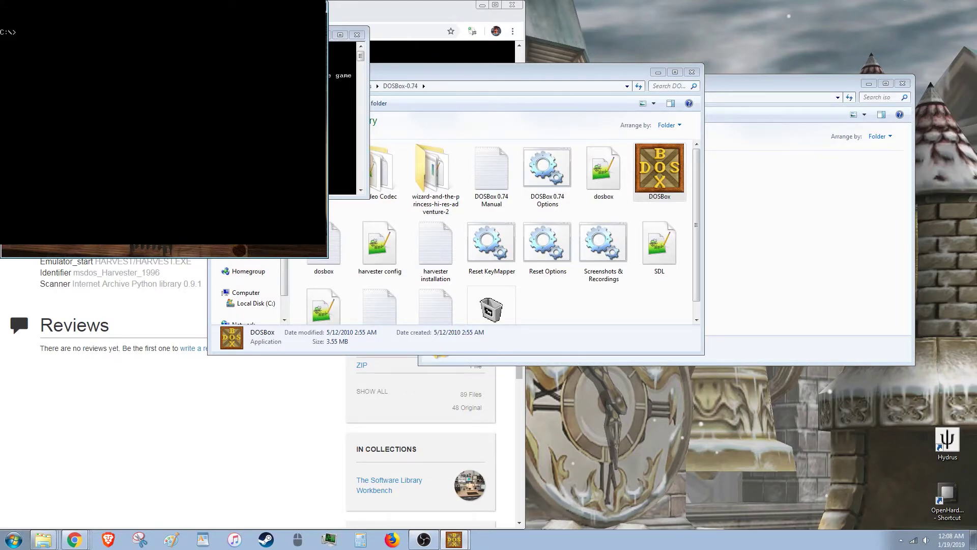